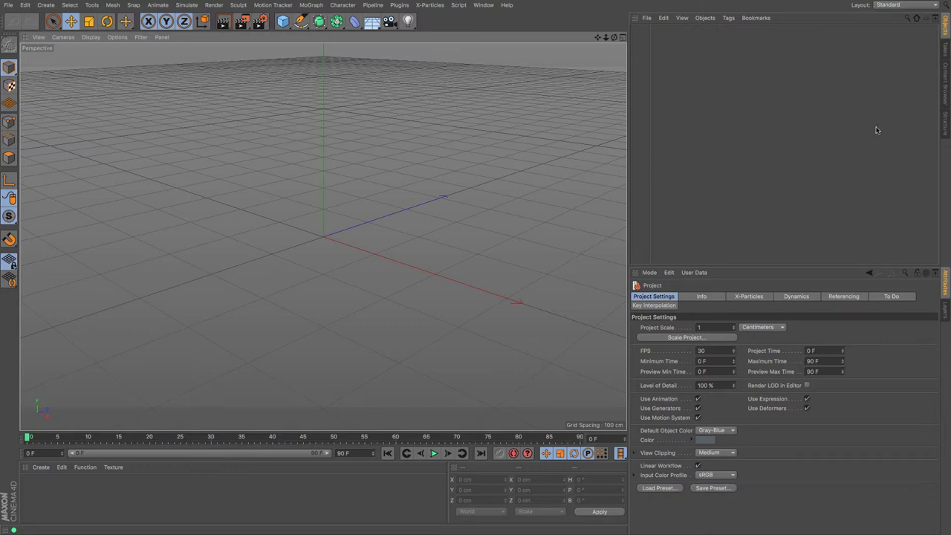
Step: Load the Book Generator preset into the scene from the Visualize presets, under Tools & Helpers, Book Shelf - Modular
{"action": "left_click", "coordinate": [944, 91]}
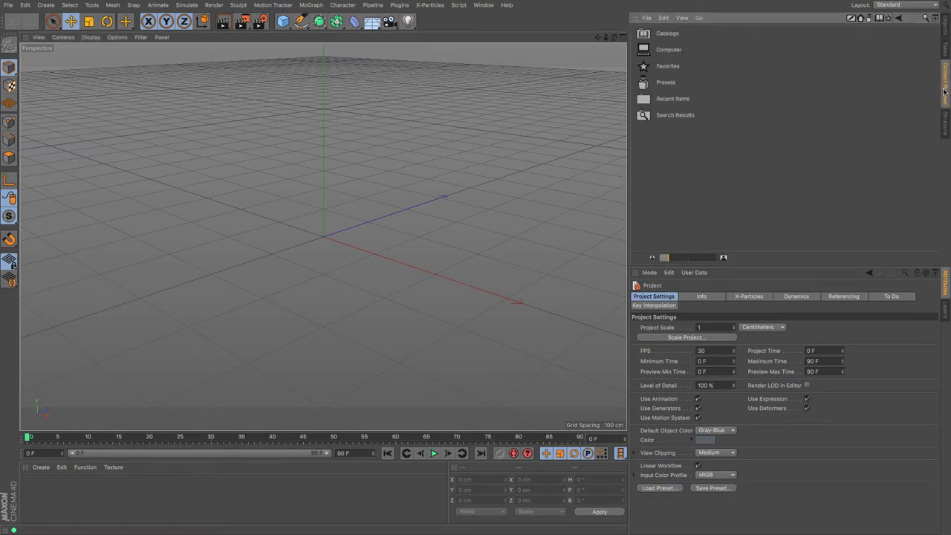
{"action": "double_click", "coordinate": [665, 87]}
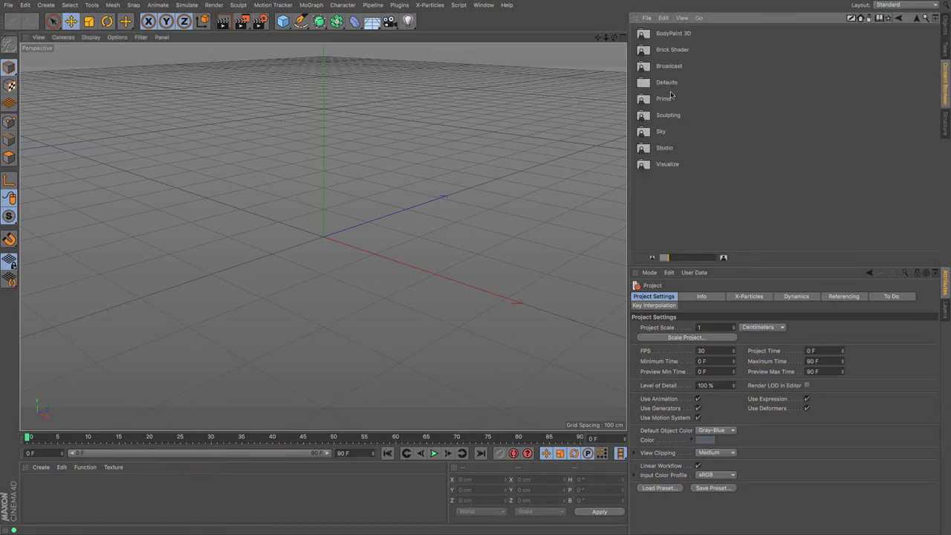
{"action": "double_click", "coordinate": [673, 165]}
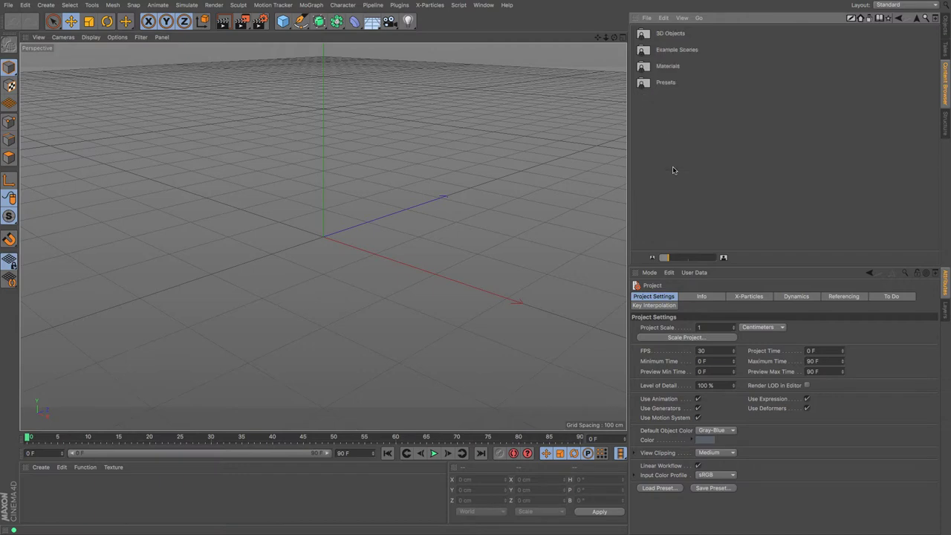
{"action": "double_click", "coordinate": [663, 83]}
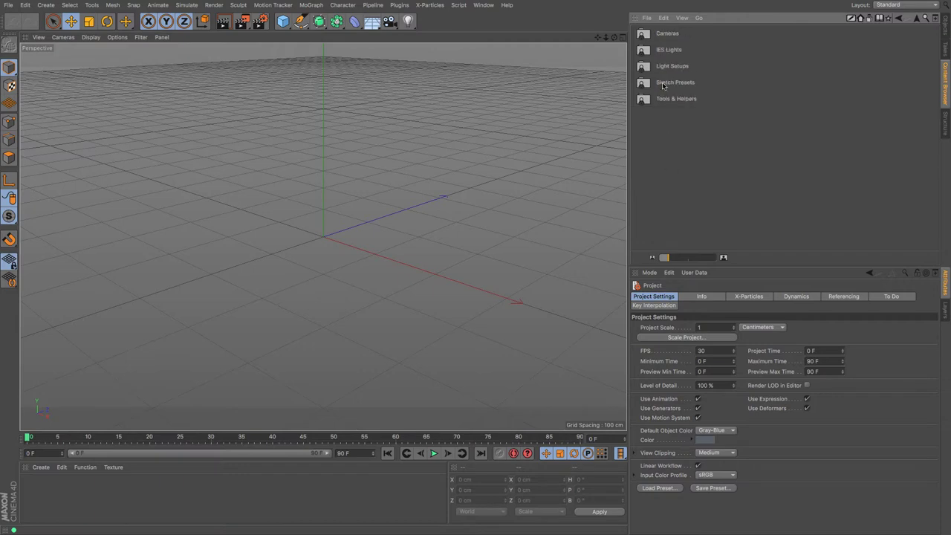
{"action": "double_click", "coordinate": [664, 99]}
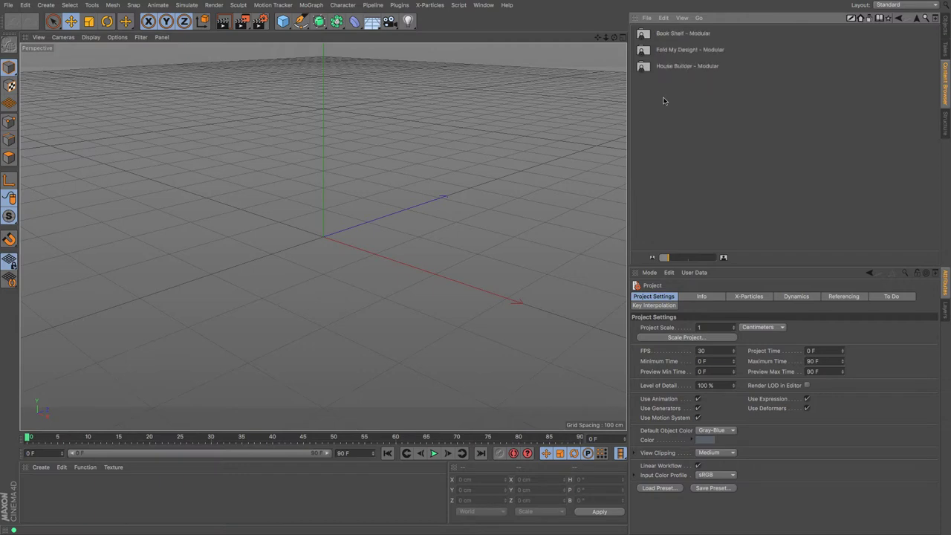
{"action": "double_click", "coordinate": [667, 34]}
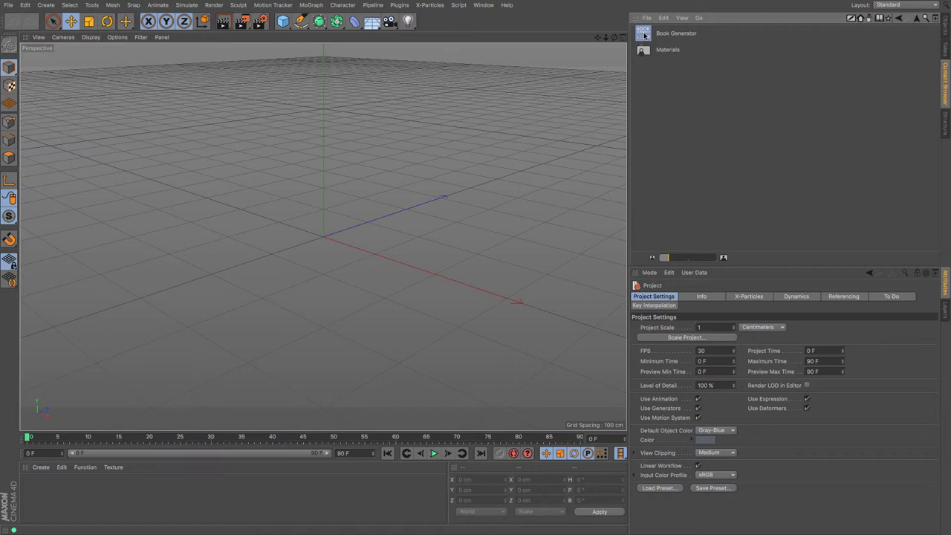
{"action": "double_click", "coordinate": [643, 34]}
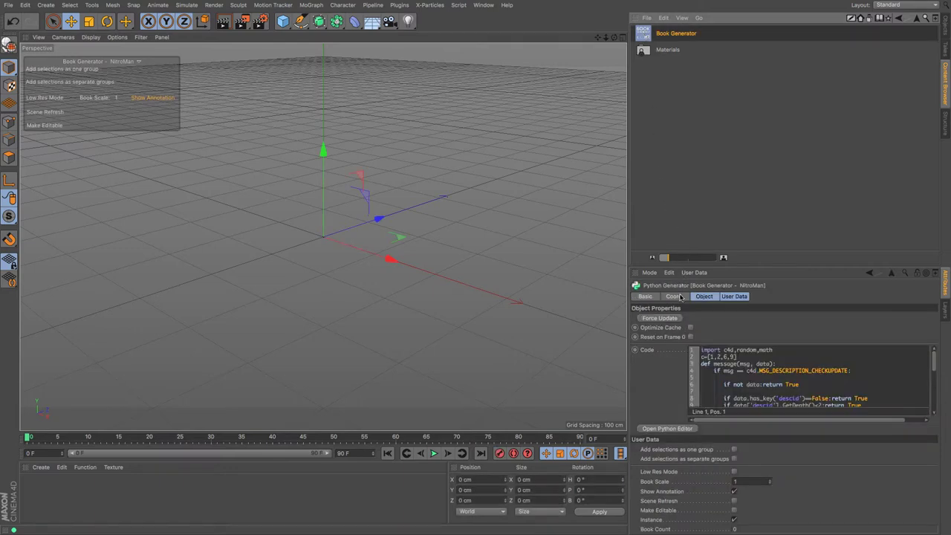
{"action": "left_click", "coordinate": [651, 297]}
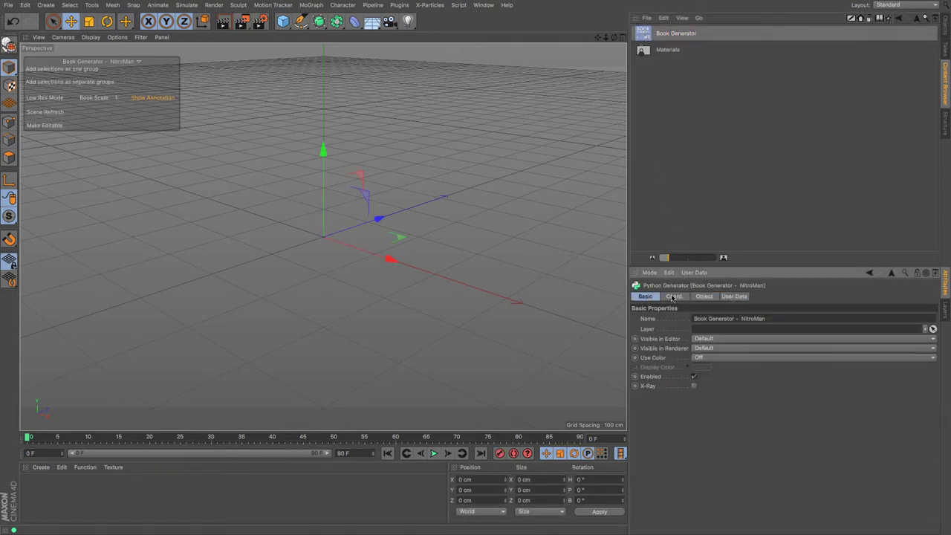
{"action": "left_click", "coordinate": [946, 30]}
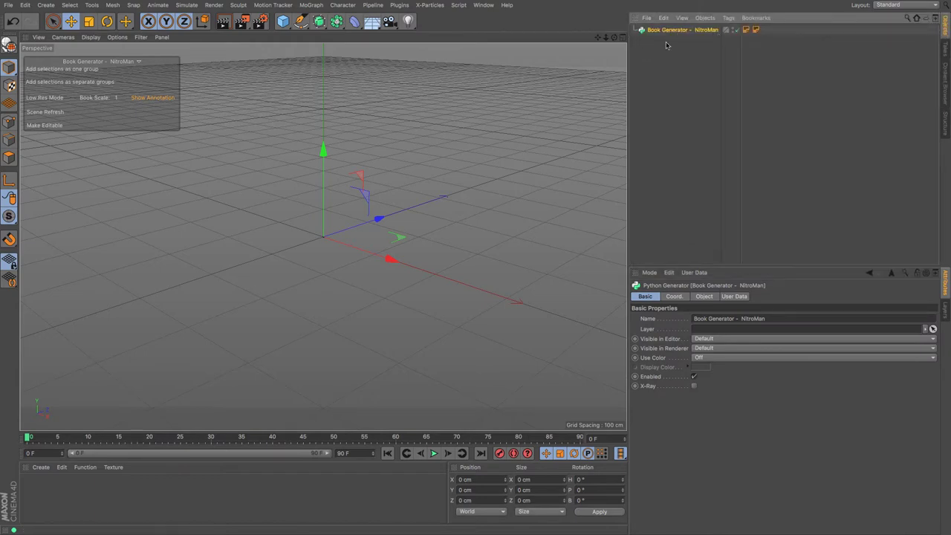
Step: Add a cube to the scene and reduce its Z size to 50 cm
{"action": "mouse_move", "coordinate": [614, 37]}
{"action": "left_mouse_down"}
{"action": "mouse_move", "coordinate": [572, 52]}
{"action": "mouse_move", "coordinate": [620, 37]}
{"action": "left_mouse_up"}
{"action": "left_click_drag", "start_coordinate": [561, 55], "coordinate": [554, 56]}
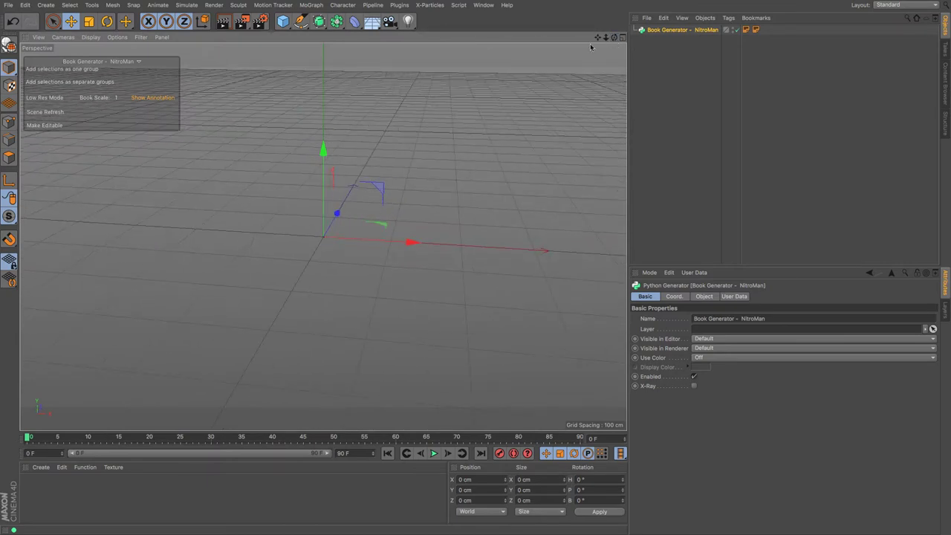
{"action": "left_click", "coordinate": [283, 22]}
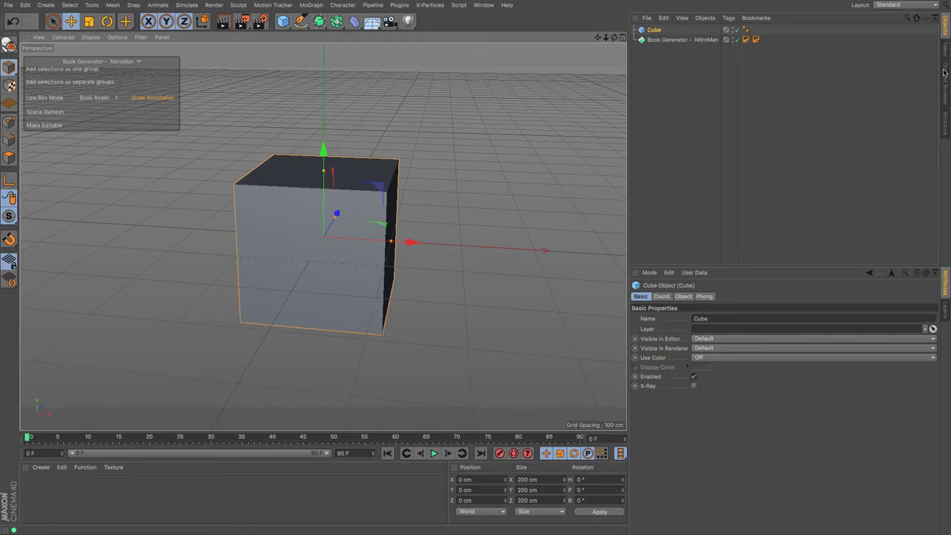
{"action": "left_click", "coordinate": [685, 296]}
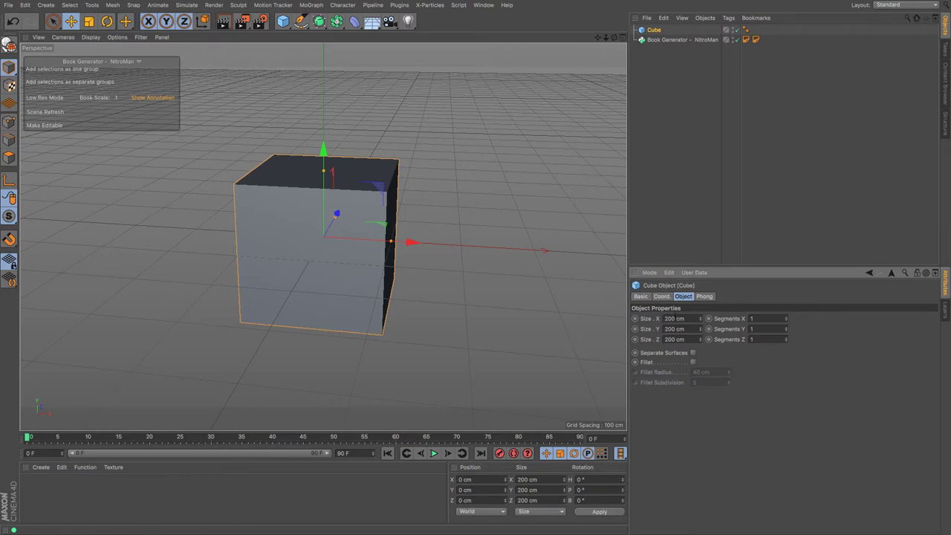
{"action": "left_click_drag", "start_coordinate": [336, 214], "coordinate": [325, 232]}
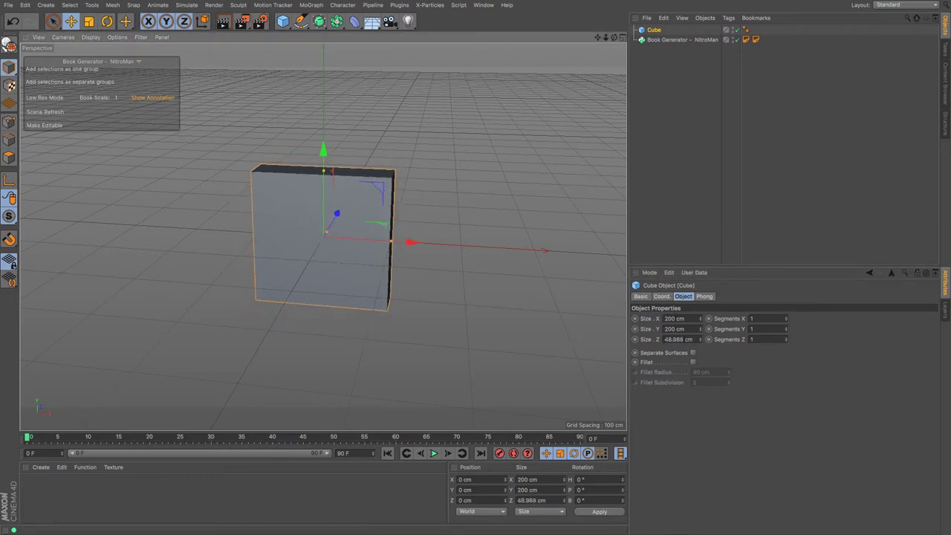
{"action": "double_click", "coordinate": [673, 338]}
{"action": "type", "text": "6"}
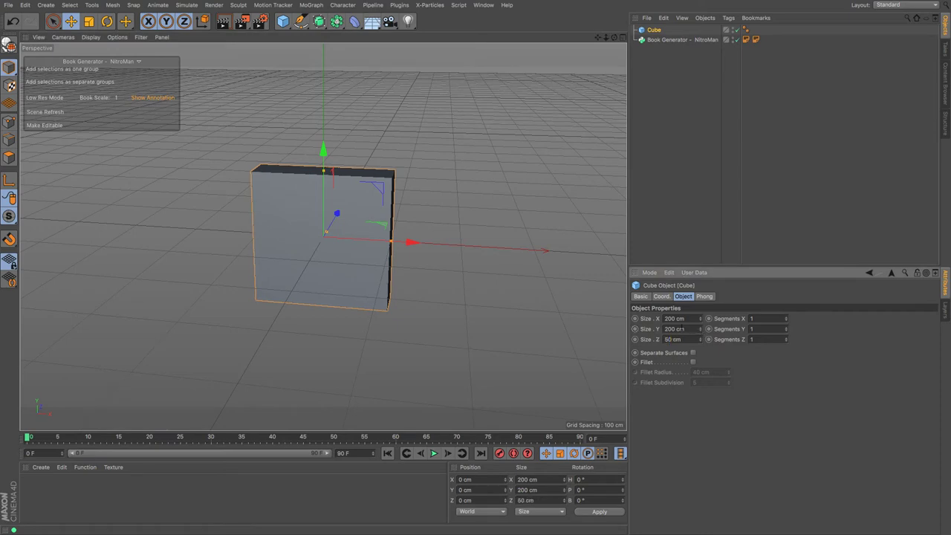
Step: Set the cube's X size to 80 cm, its Z size to 30 cm and its Y segments to 5
{"action": "left_click_drag", "start_coordinate": [392, 242], "coordinate": [349, 244]}
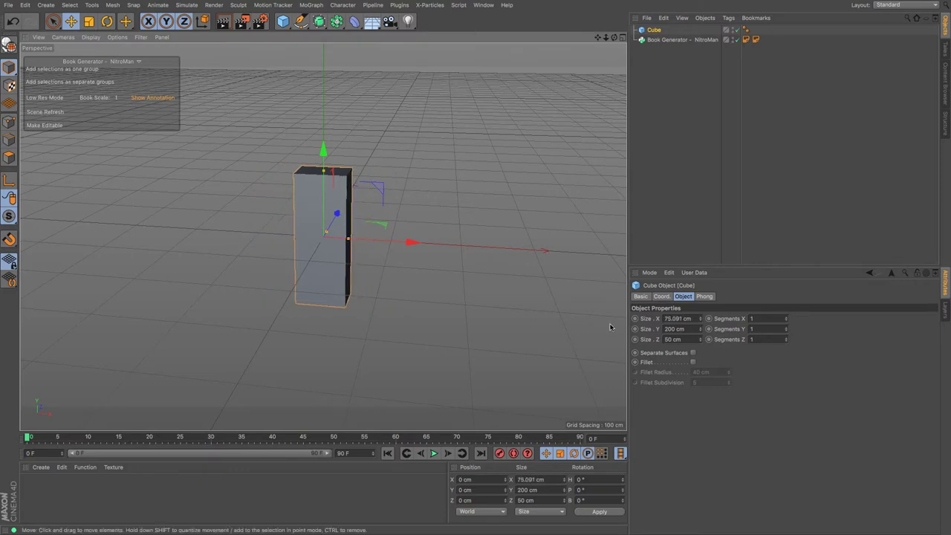
{"action": "type", "text": "80"}
{"action": "key", "text": "Return"}
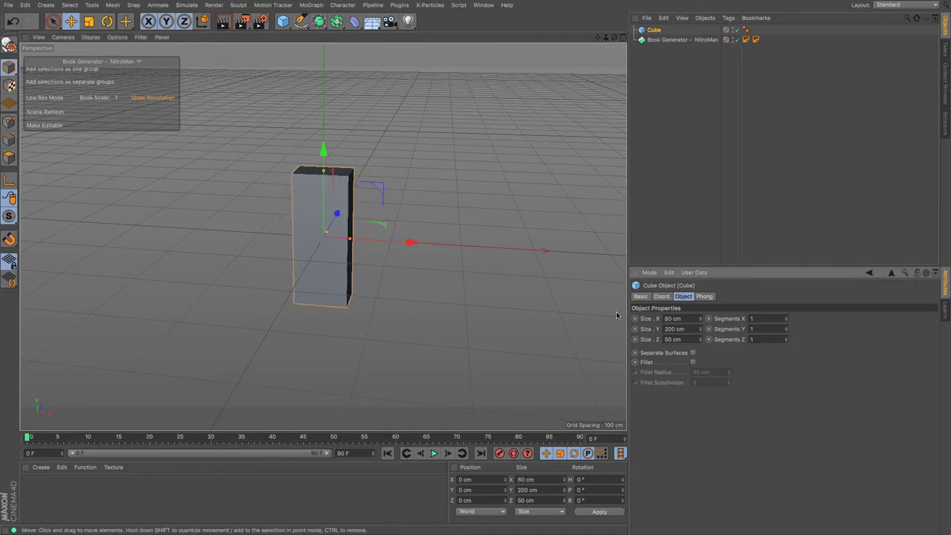
{"action": "left_click_drag", "start_coordinate": [607, 37], "coordinate": [614, 77]}
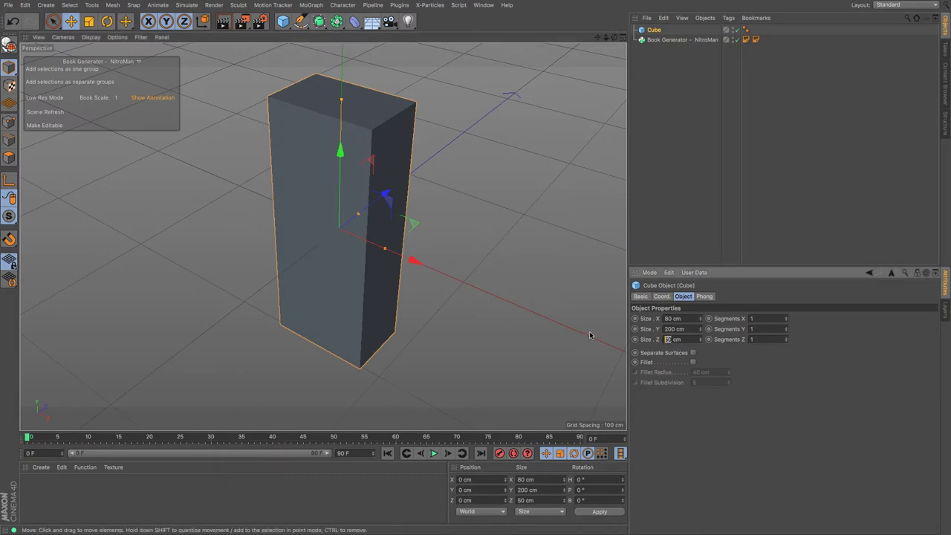
{"action": "key", "text": "Return"}
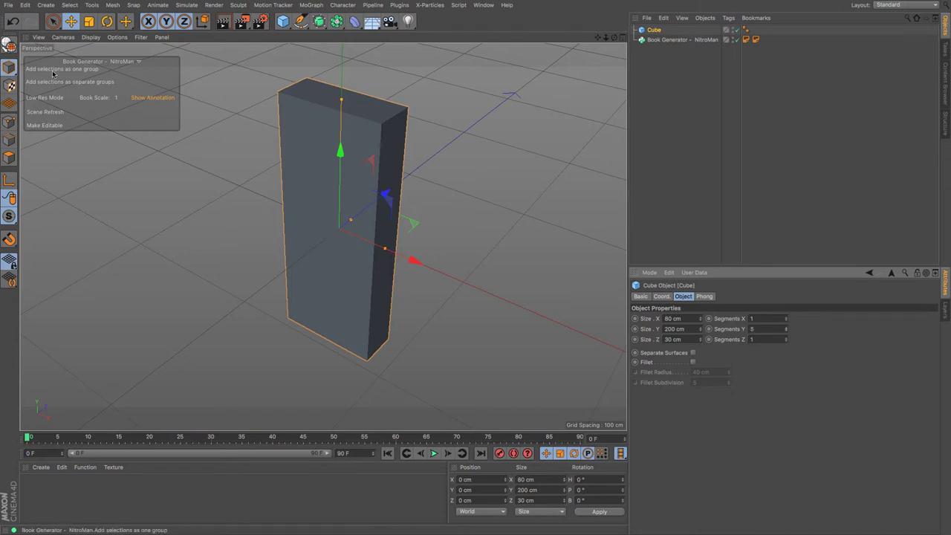
Step: Convert the cube to an editable polygon object and select all five polygons on its front face
{"action": "left_click", "coordinate": [9, 46]}
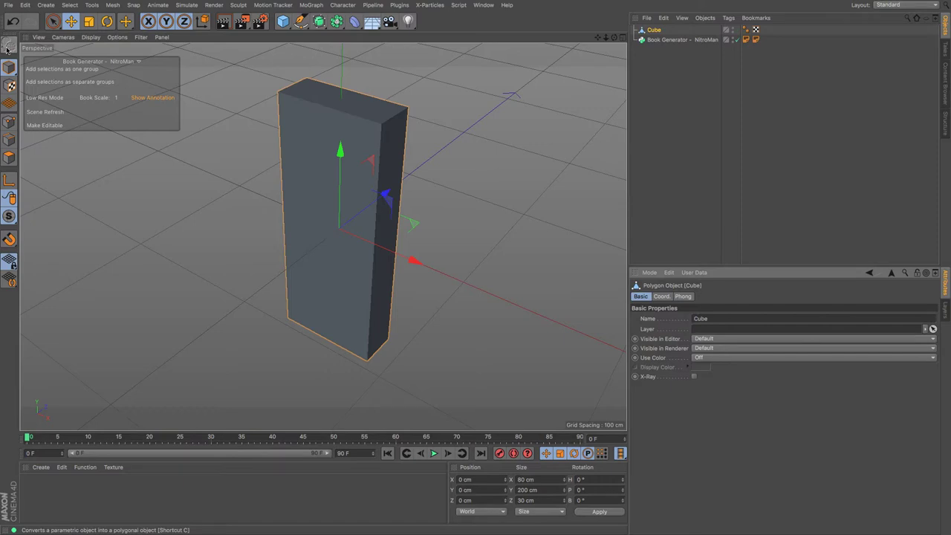
{"action": "left_click", "coordinate": [9, 156]}
{"action": "left_click", "coordinate": [356, 142]}
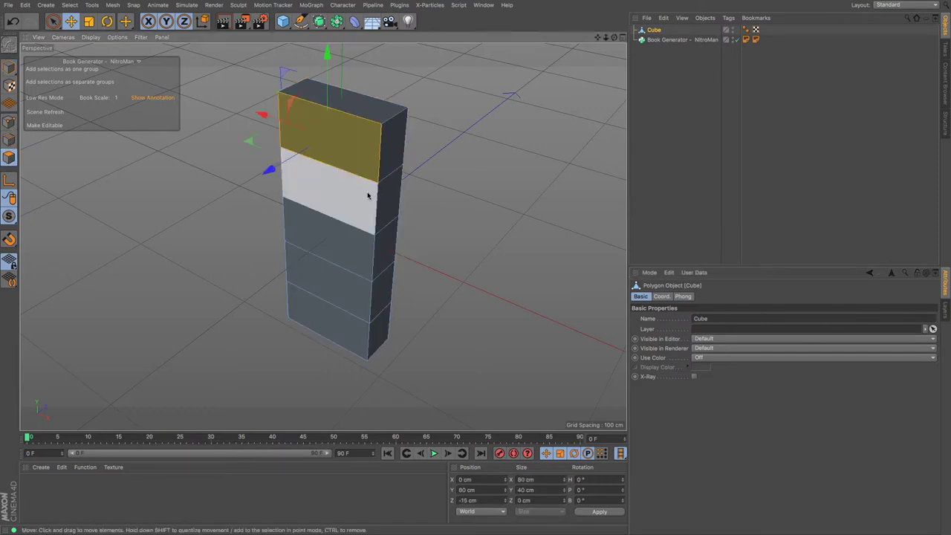
{"action": "left_click", "coordinate": [369, 195], "text": "shift"}
{"action": "left_click", "coordinate": [357, 246], "text": "shift"}
{"action": "left_click", "coordinate": [343, 294], "text": "shift"}
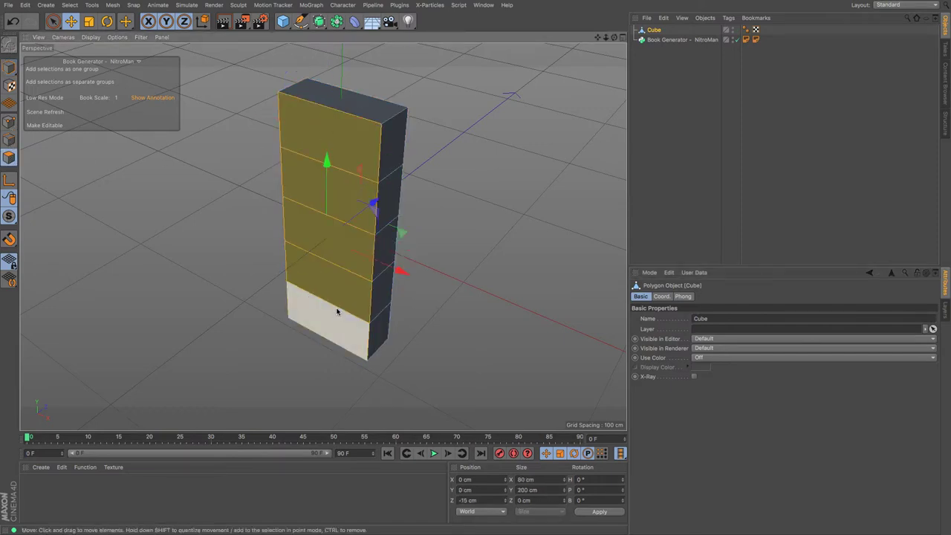
{"action": "left_click", "coordinate": [337, 320], "text": "shift"}
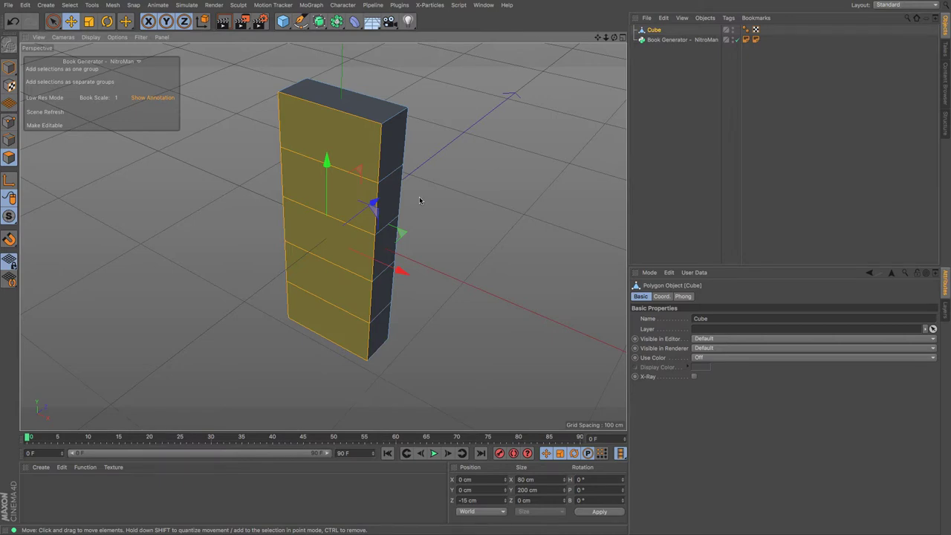
Step: Inset the five front polygons individually with Extrude Inner, Preserve Groups off, by an offset of about 2 cm
{"action": "key", "text": "m"}
{"action": "key", "text": "w"}
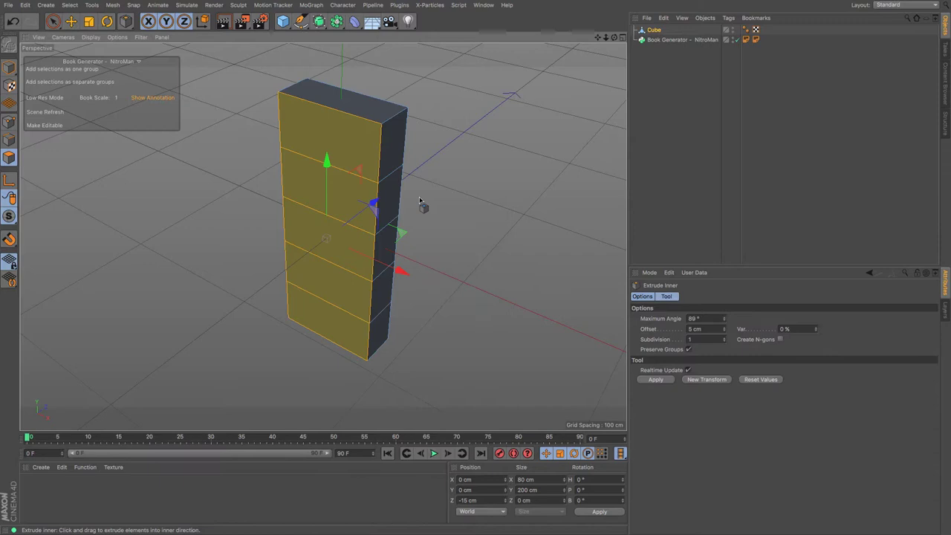
{"action": "left_click", "coordinate": [687, 349]}
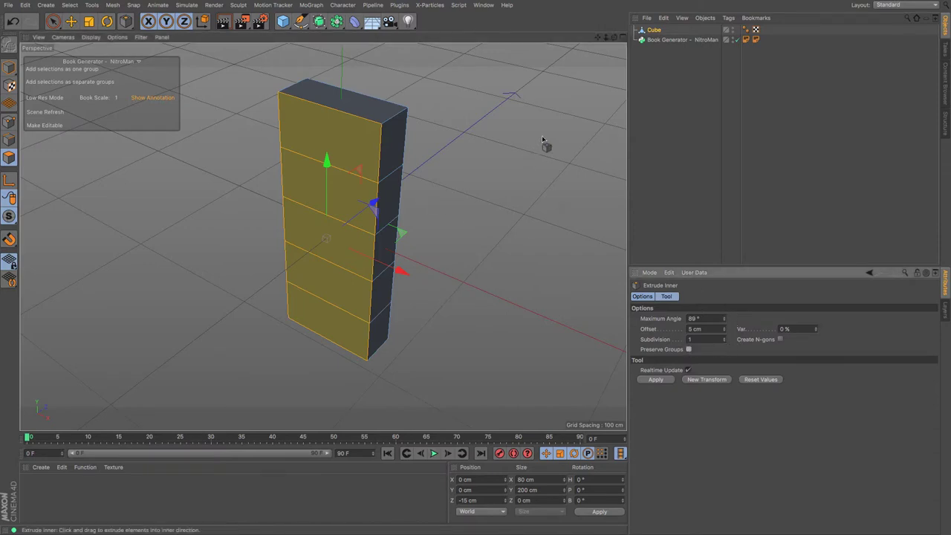
{"action": "left_click_drag", "start_coordinate": [378, 169], "coordinate": [357, 170]}
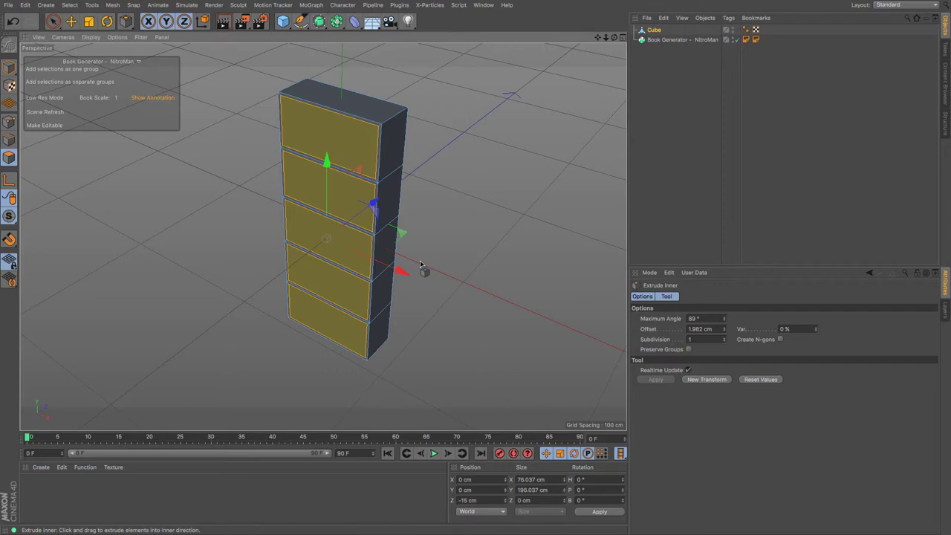
Step: Extrude the inset polygons about 27 cm into the cube to form the shelf compartments
{"action": "key", "text": "m"}
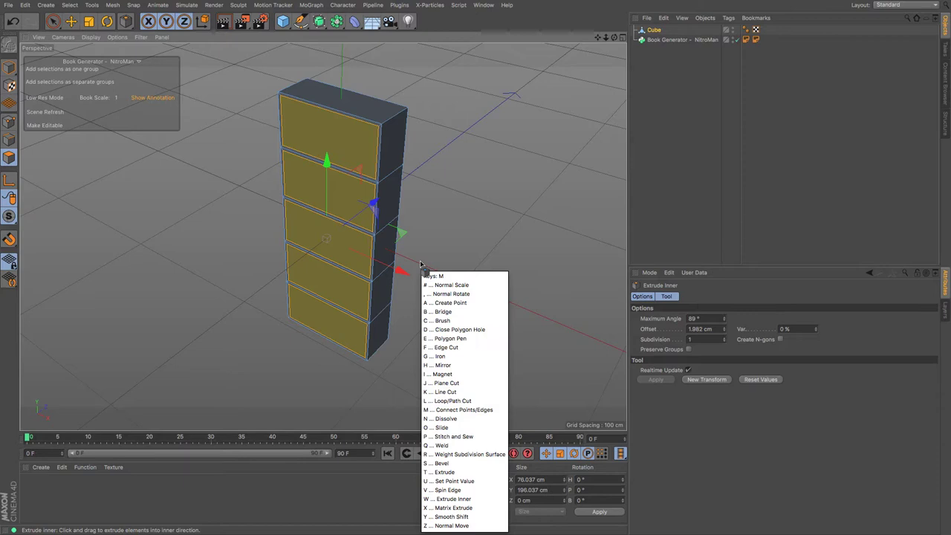
{"action": "key", "text": "t"}
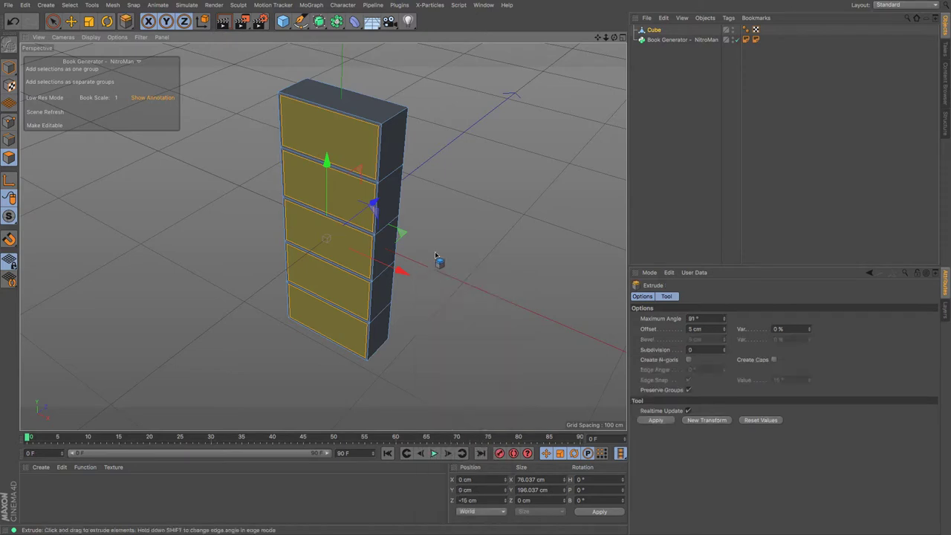
{"action": "left_click_drag", "start_coordinate": [527, 280], "coordinate": [361, 281]}
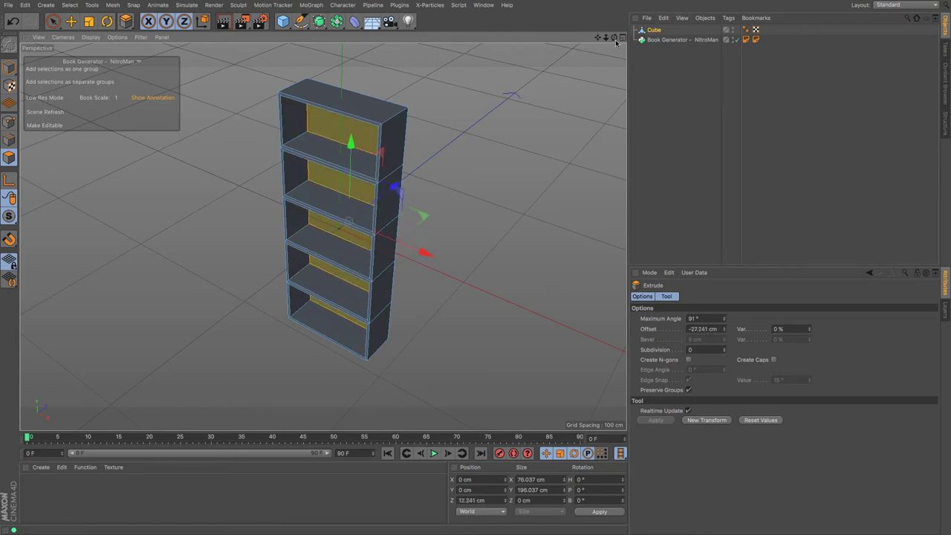
Step: Select the floor polygons of all five shelf compartments and add them to the Book Generator as one group
{"action": "mouse_move", "coordinate": [615, 38]}
{"action": "left_mouse_down"}
{"action": "mouse_move", "coordinate": [651, 18]}
{"action": "mouse_move", "coordinate": [750, 36]}
{"action": "mouse_move", "coordinate": [657, 25]}
{"action": "mouse_move", "coordinate": [625, 43]}
{"action": "left_mouse_up"}
{"action": "left_click_drag", "start_coordinate": [323, 235], "coordinate": [322, 235], "text": "alt"}
{"action": "left_click_drag", "start_coordinate": [599, 42], "coordinate": [601, 43]}
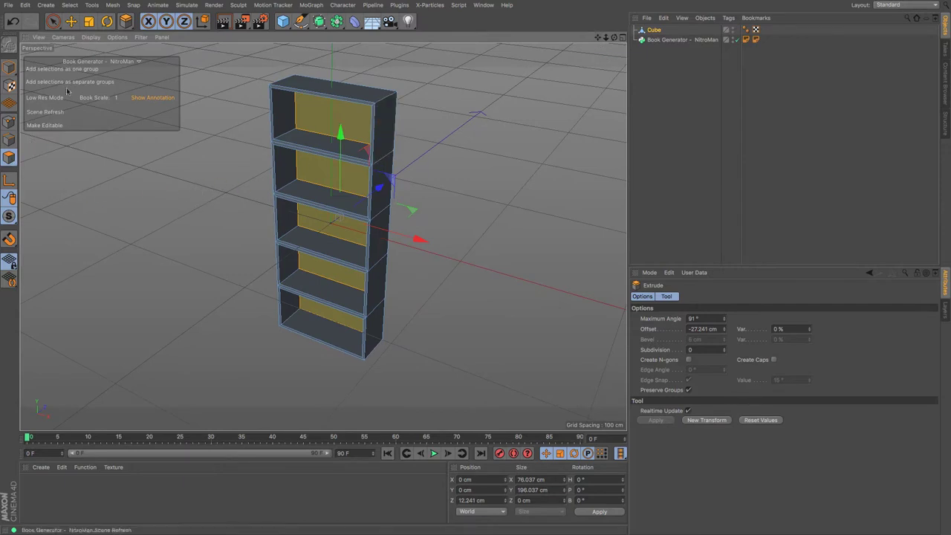
{"action": "left_click", "coordinate": [72, 22]}
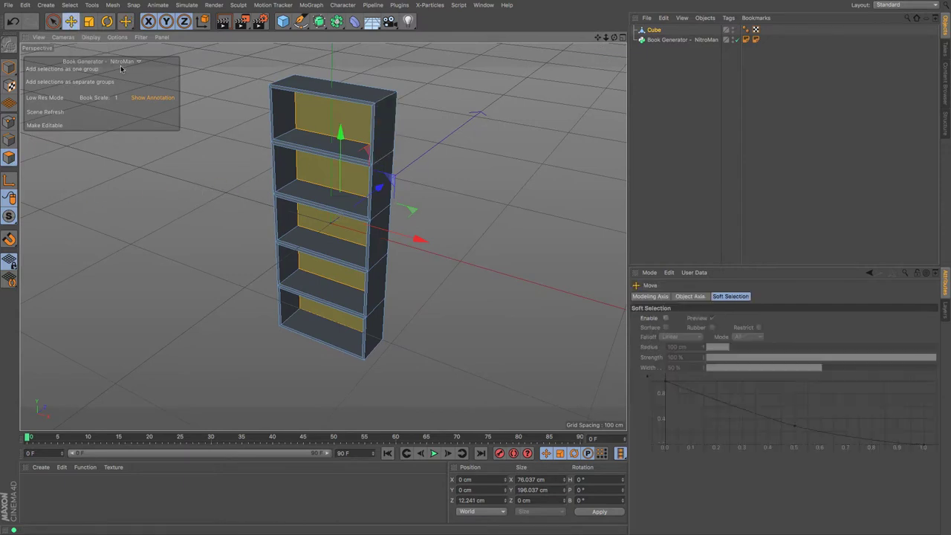
{"action": "left_click", "coordinate": [307, 146]}
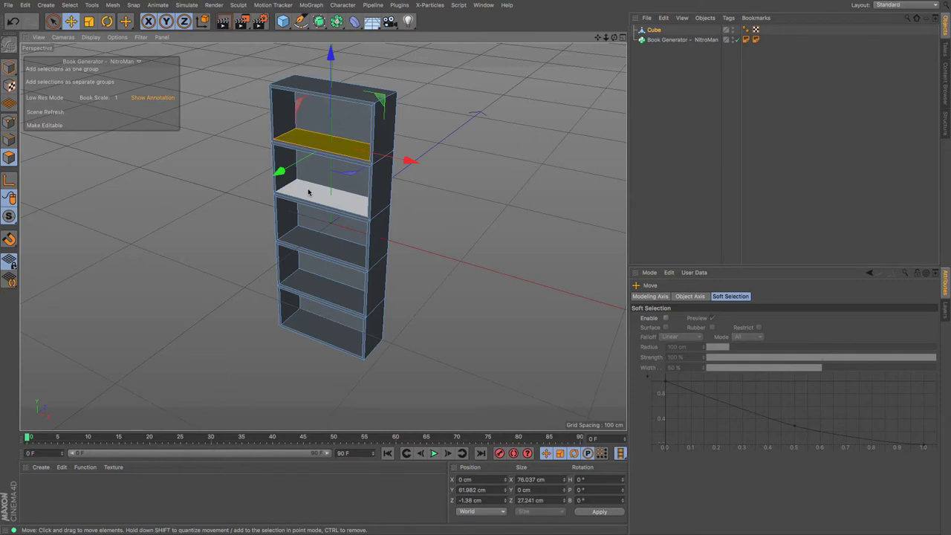
{"action": "left_click", "coordinate": [307, 190], "text": "shift"}
{"action": "left_click", "coordinate": [317, 244], "text": "shift"}
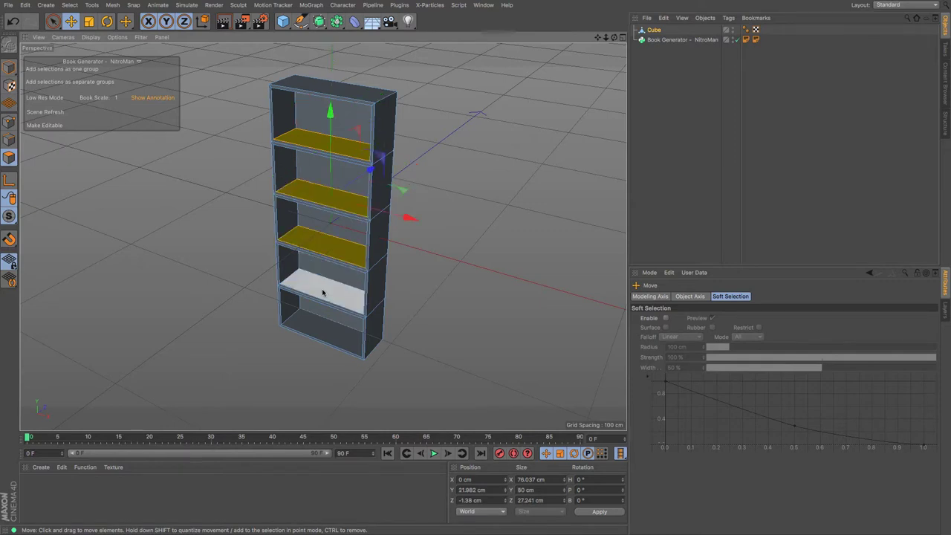
{"action": "left_click", "coordinate": [322, 287], "text": "shift"}
{"action": "left_click", "coordinate": [322, 330], "text": "shift"}
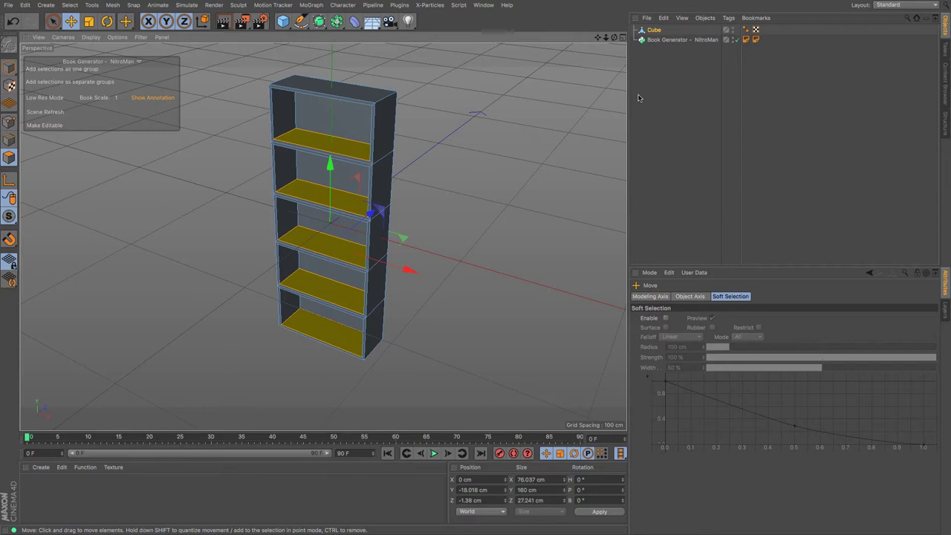
{"action": "left_click", "coordinate": [83, 72]}
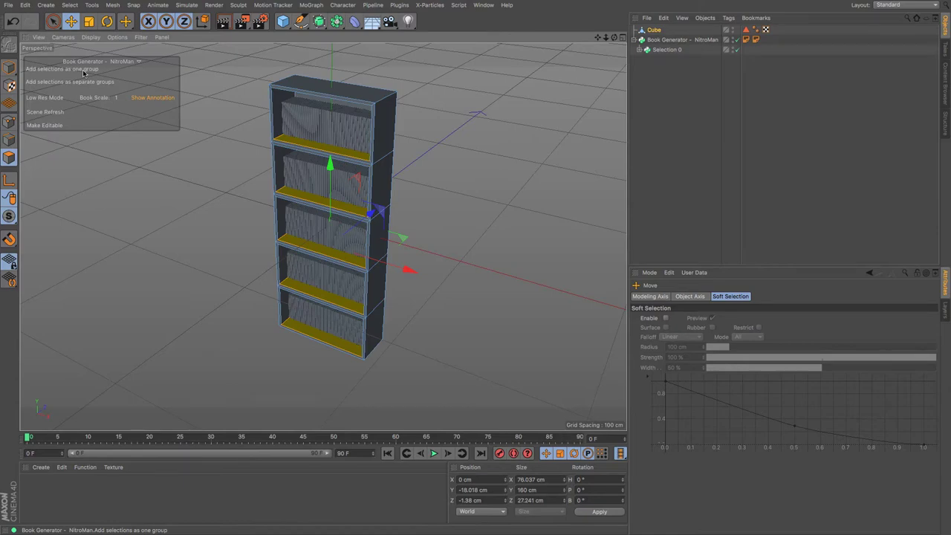
{"action": "left_click_drag", "start_coordinate": [614, 38], "coordinate": [679, 39]}
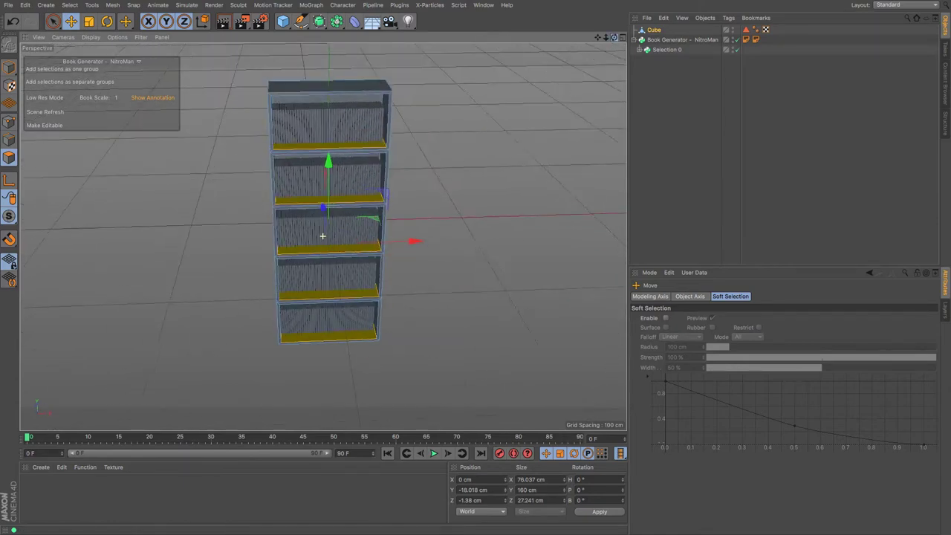
Step: Select the Book Generator's Selection 0 group and show its full list of user data settings
{"action": "mouse_move", "coordinate": [322, 235]}
{"action": "left_mouse_down", "text": "alt"}
{"action": "mouse_move", "coordinate": [349, 237]}
{"action": "mouse_move", "coordinate": [322, 235]}
{"action": "left_mouse_up", "text": "alt"}
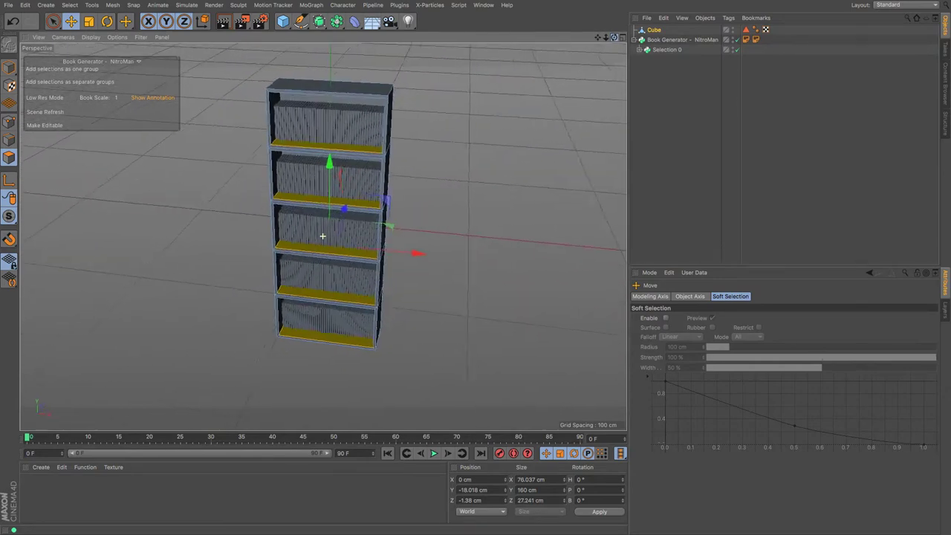
{"action": "left_click_drag", "start_coordinate": [604, 40], "coordinate": [585, 116]}
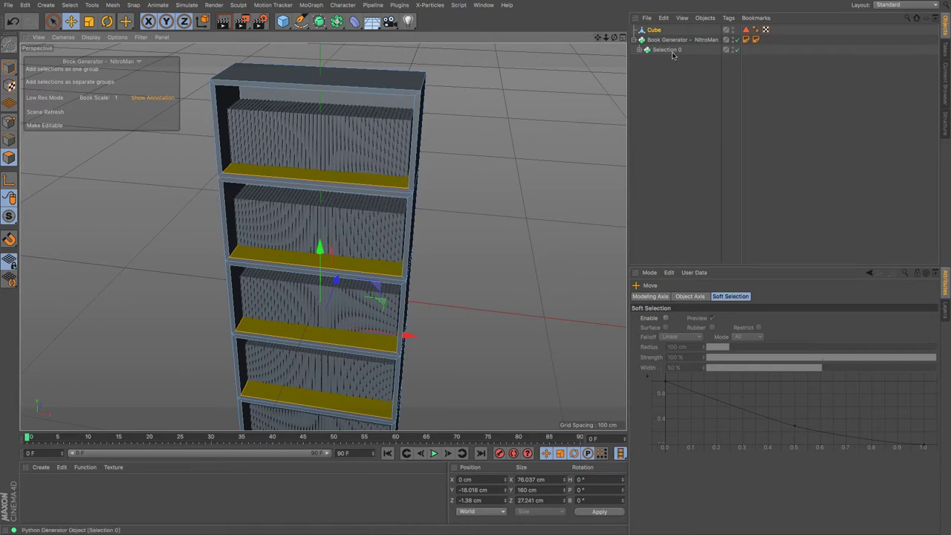
{"action": "left_click", "coordinate": [673, 42]}
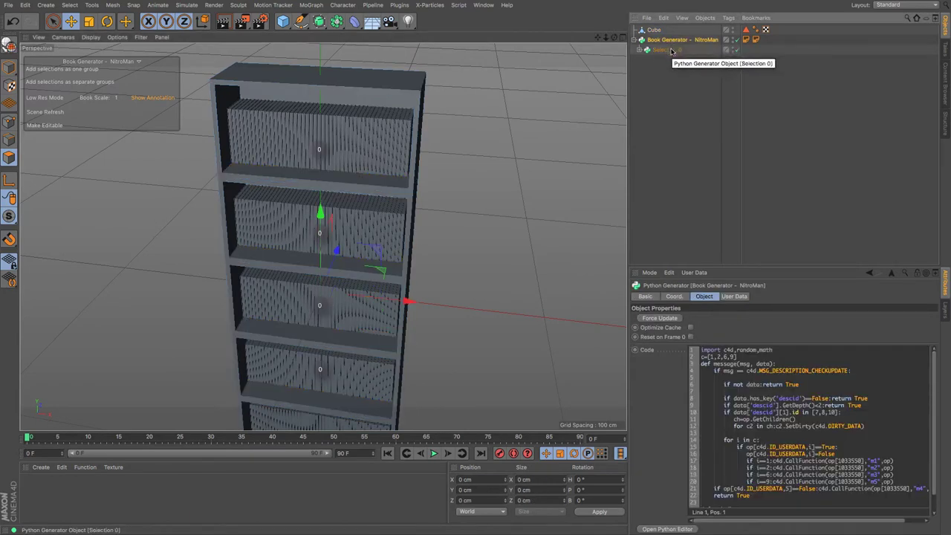
{"action": "left_click", "coordinate": [670, 50]}
{"action": "left_click", "coordinate": [733, 297]}
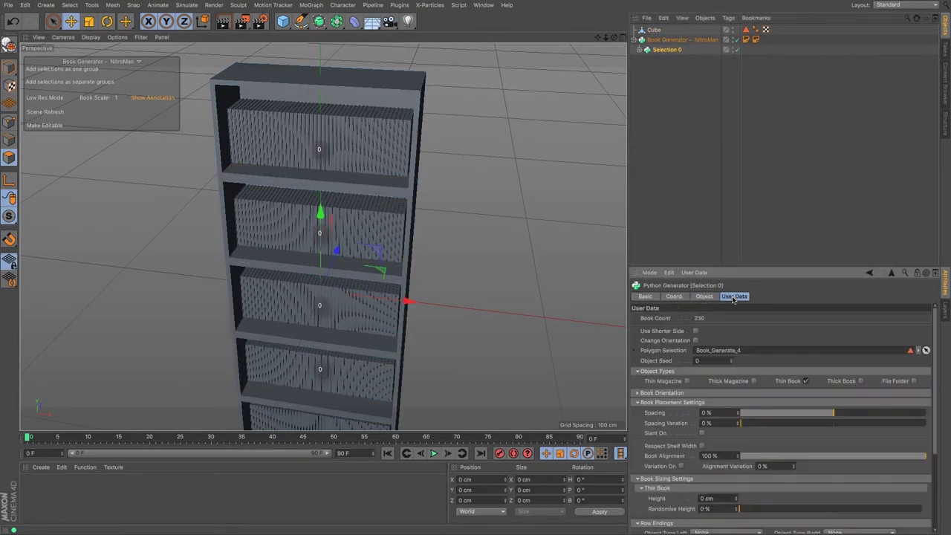
{"action": "left_click_drag", "start_coordinate": [734, 268], "coordinate": [726, 99]}
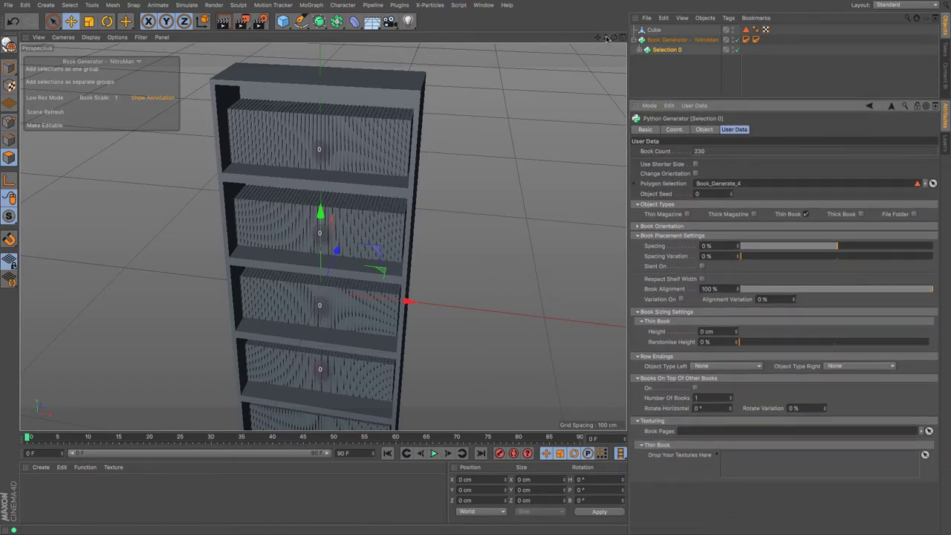
Step: Add Thick Book to the group's object types alongside Thin Book
{"action": "left_click_drag", "start_coordinate": [605, 37], "coordinate": [669, 37]}
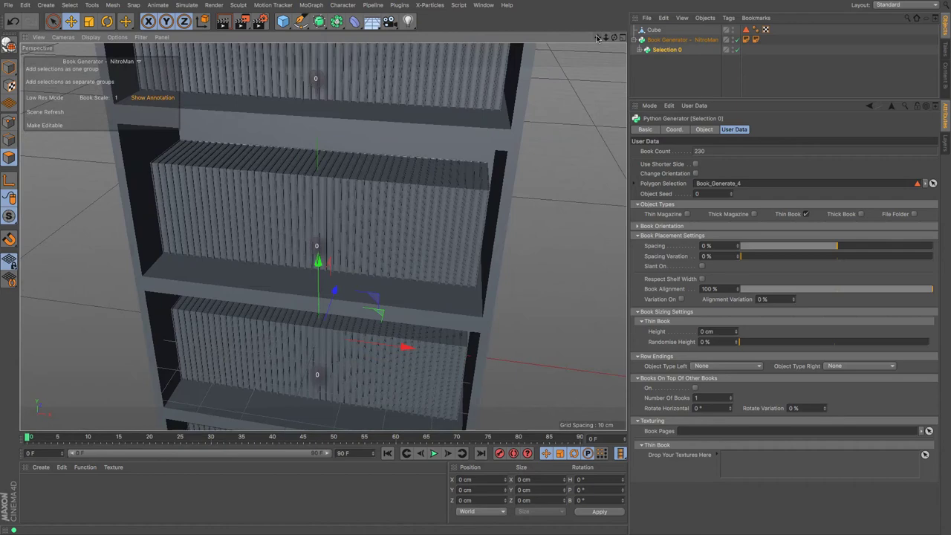
{"action": "left_click_drag", "start_coordinate": [597, 38], "coordinate": [605, 162]}
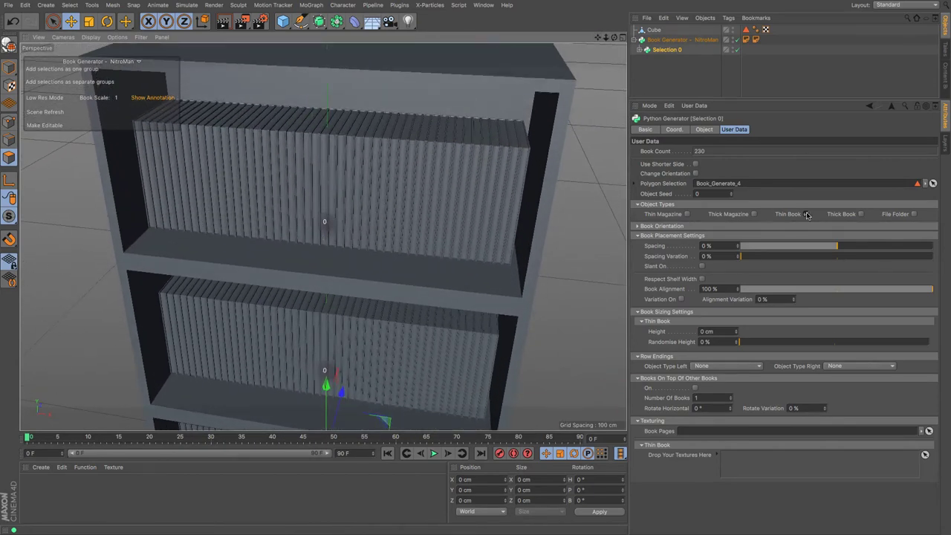
{"action": "left_click", "coordinate": [861, 214]}
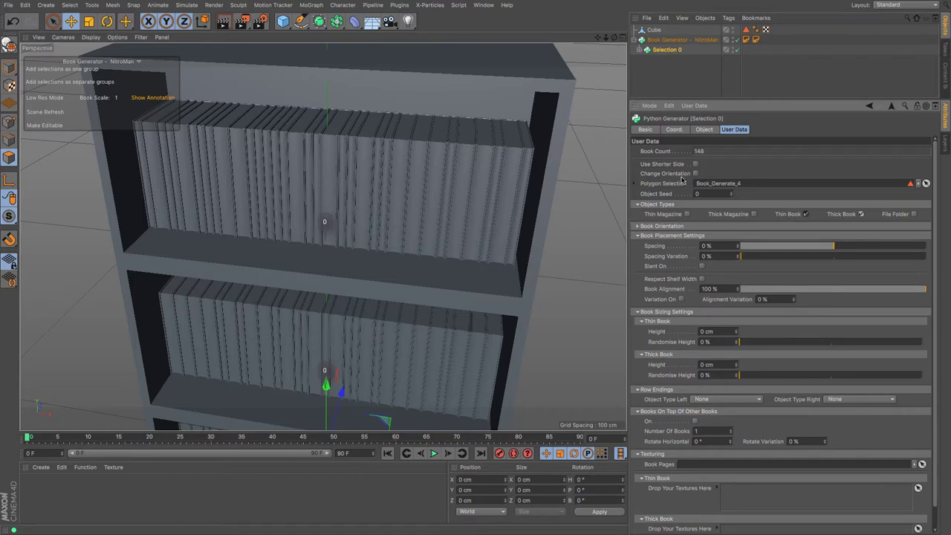
Step: Change the book orientation from Spine Outwards to Spine Inwards
{"action": "left_click", "coordinate": [636, 226]}
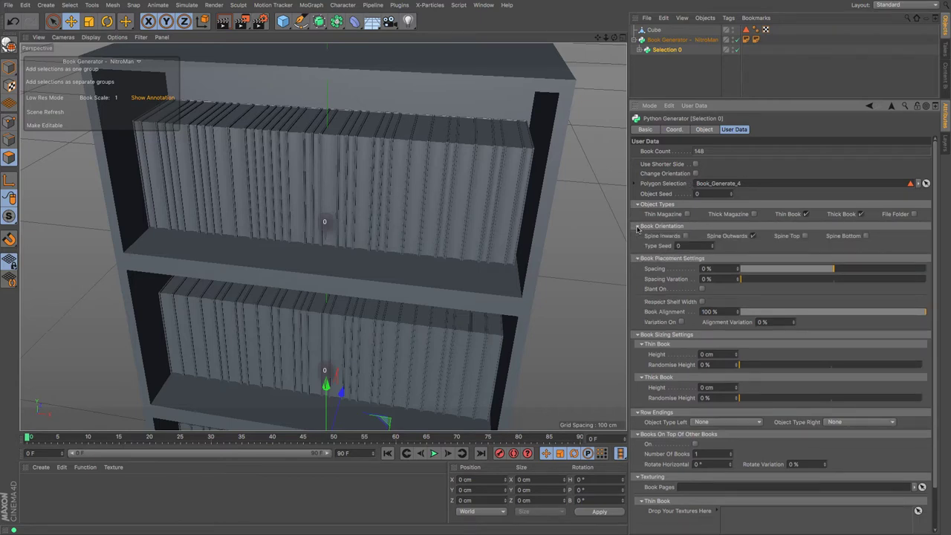
{"action": "left_click", "coordinate": [685, 236]}
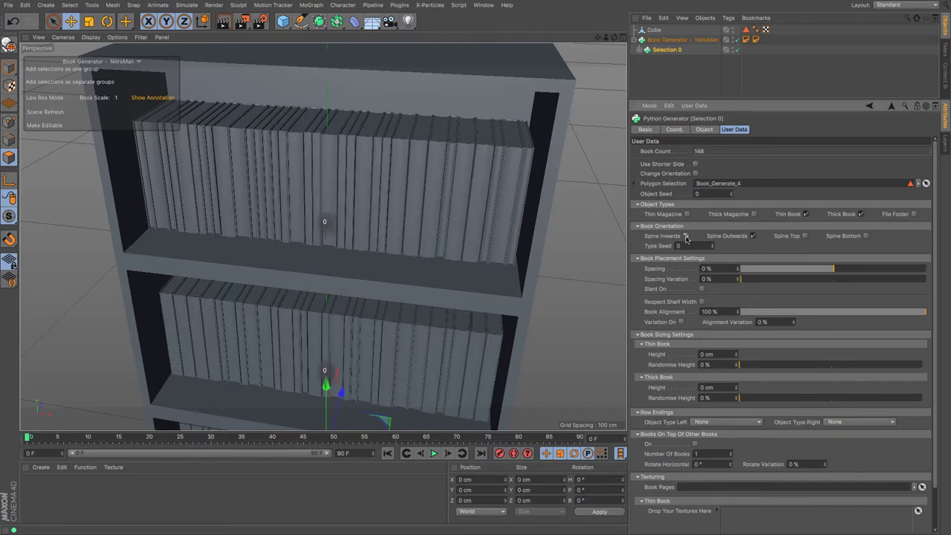
{"action": "left_click", "coordinate": [753, 235]}
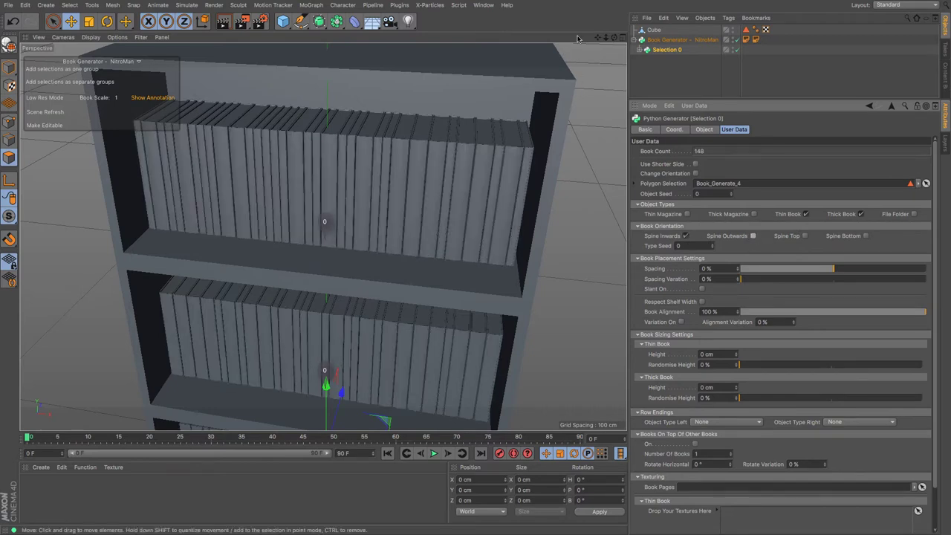
{"action": "left_click_drag", "start_coordinate": [614, 38], "coordinate": [552, 39]}
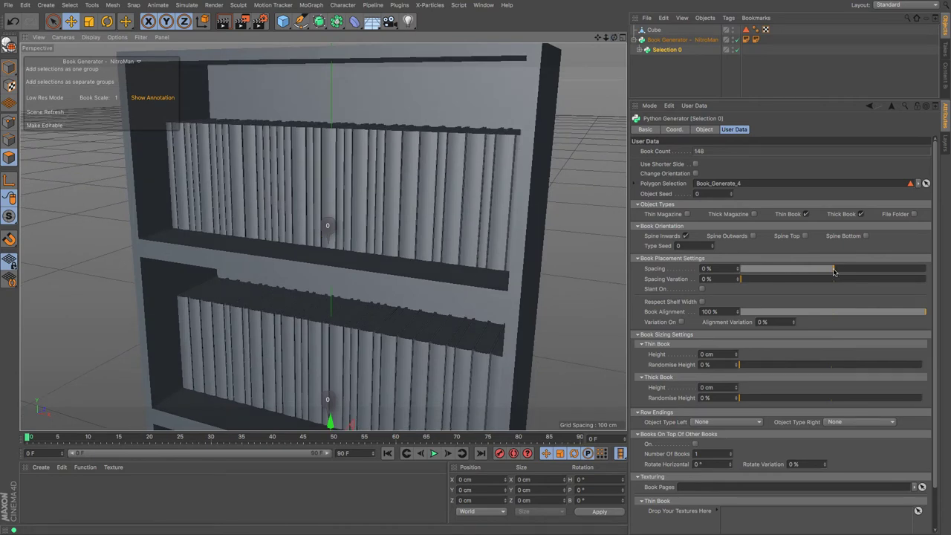
Step: Try a book spacing of 34 %, and set it to -90 %
{"action": "left_click_drag", "start_coordinate": [833, 272], "coordinate": [865, 266]}
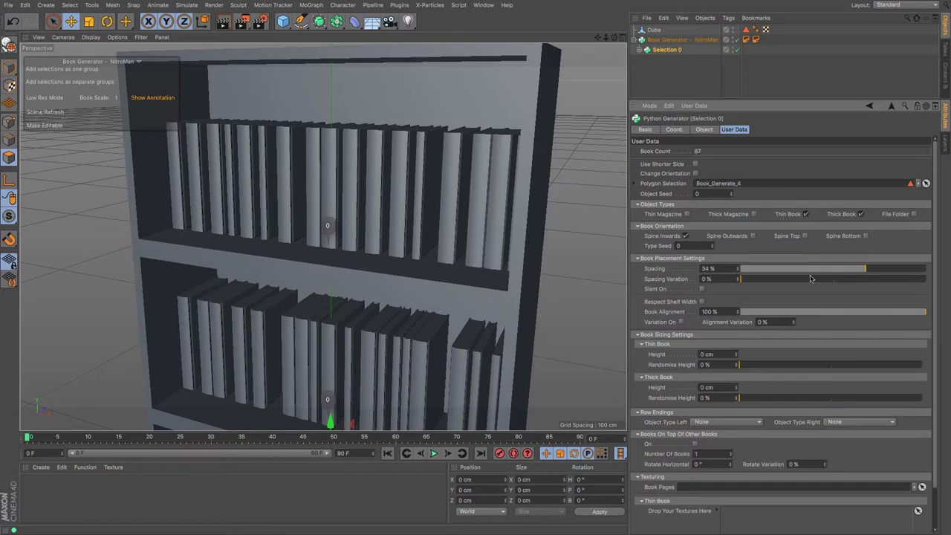
{"action": "left_click_drag", "start_coordinate": [743, 282], "coordinate": [723, 287]}
{"action": "left_click_drag", "start_coordinate": [859, 274], "coordinate": [750, 275]}
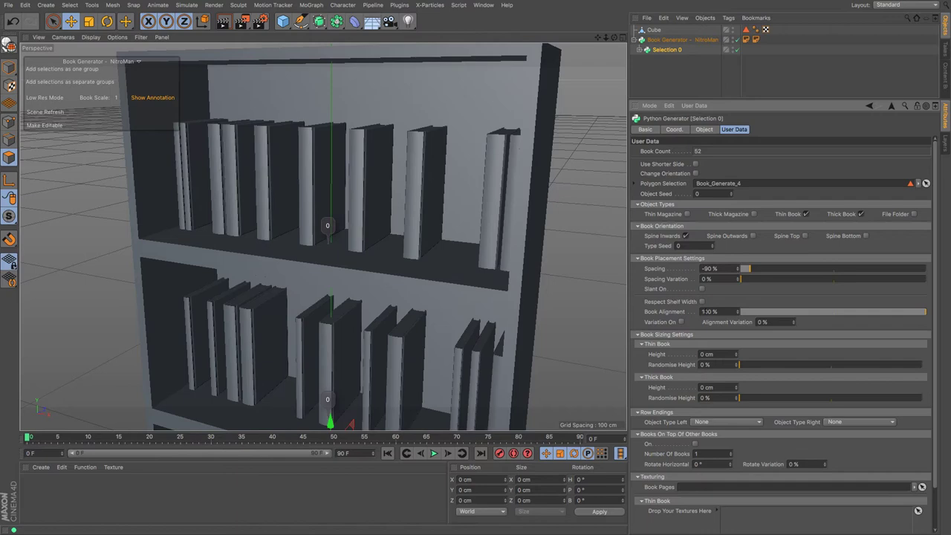
Step: Enable Slant On and Variation On for the book placement and set the Spacing Variation to 42 %
{"action": "left_click", "coordinate": [702, 288]}
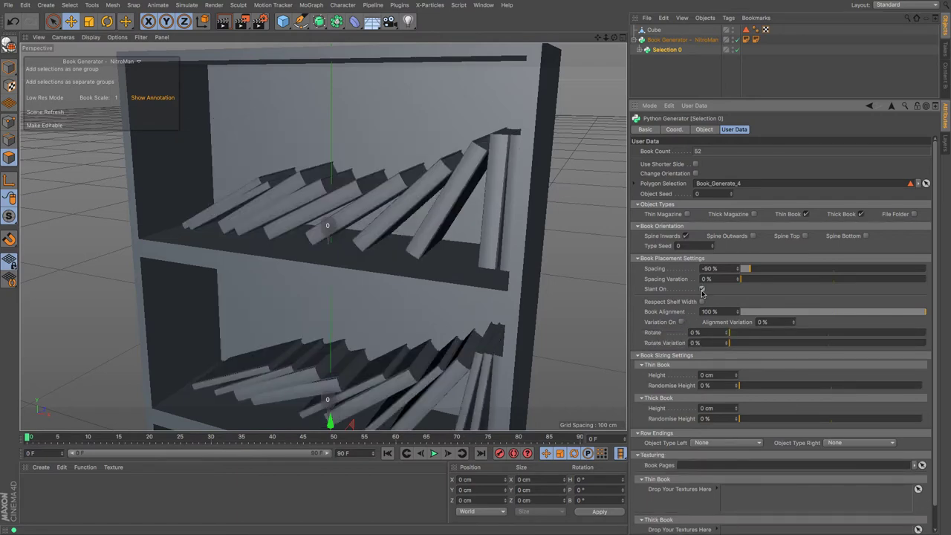
{"action": "left_click_drag", "start_coordinate": [615, 39], "coordinate": [327, 235]}
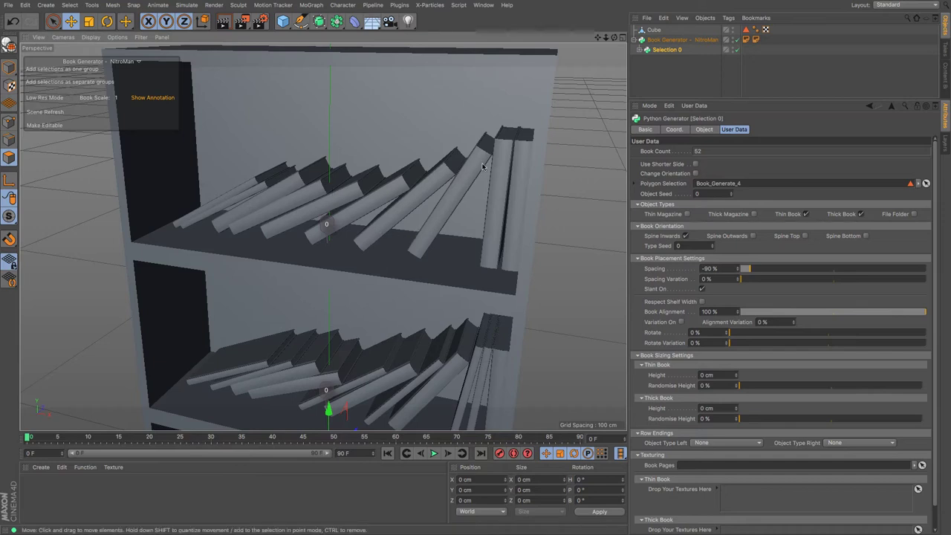
{"action": "left_click", "coordinate": [682, 321]}
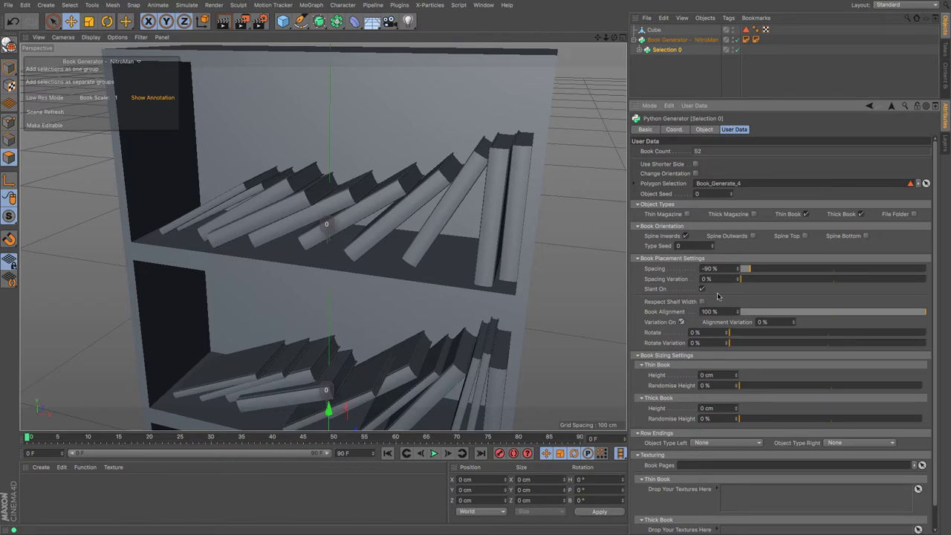
{"action": "left_click_drag", "start_coordinate": [752, 281], "coordinate": [820, 283]}
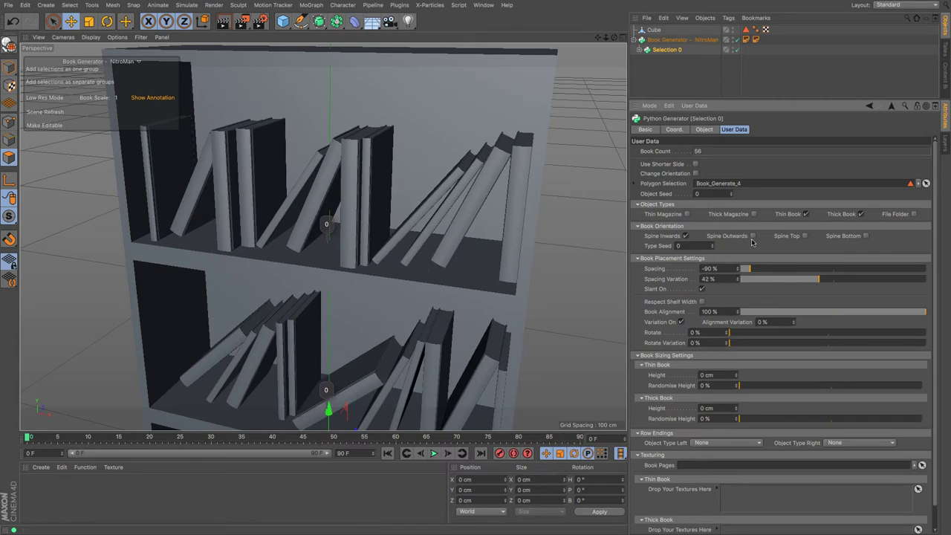
Step: Add Thin Magazine, Thick Magazine and File Folder to the group's object types
{"action": "left_click", "coordinate": [687, 214]}
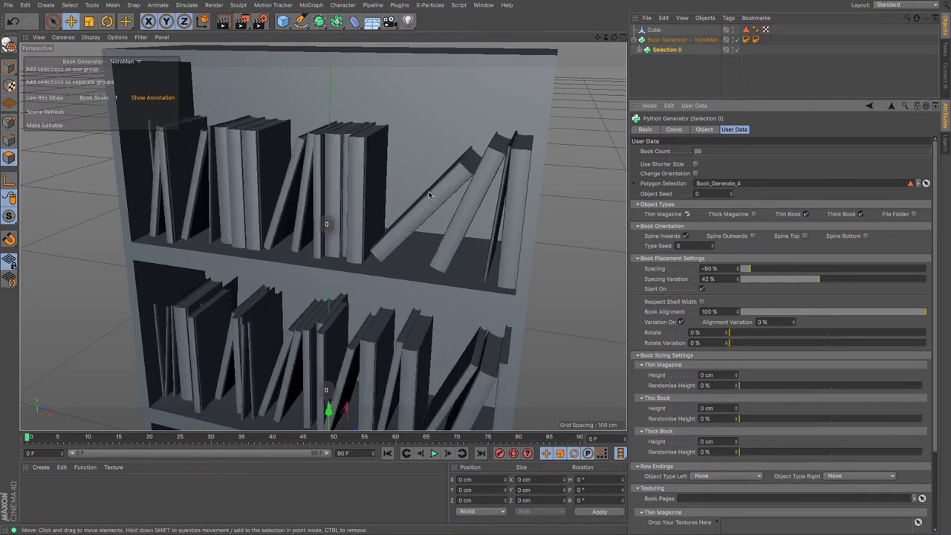
{"action": "left_click", "coordinate": [754, 215]}
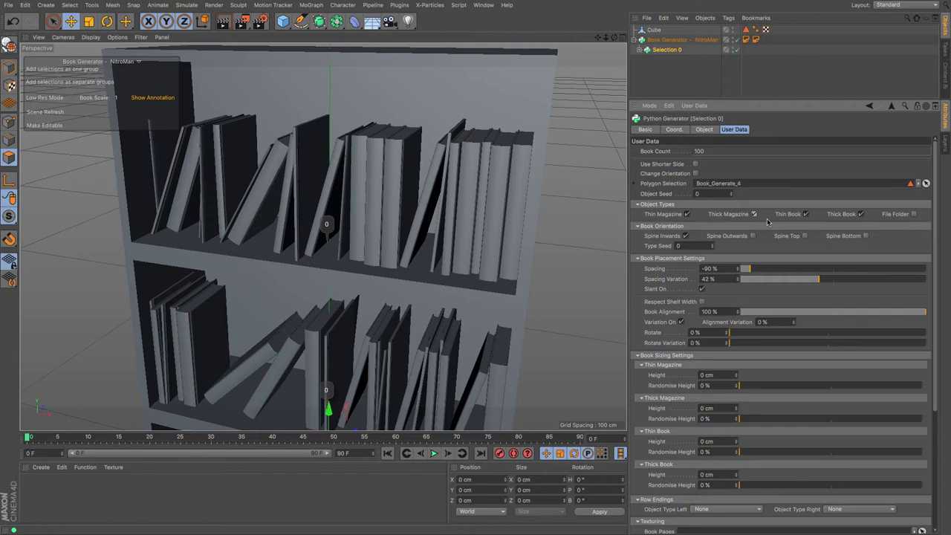
{"action": "left_click", "coordinate": [914, 214]}
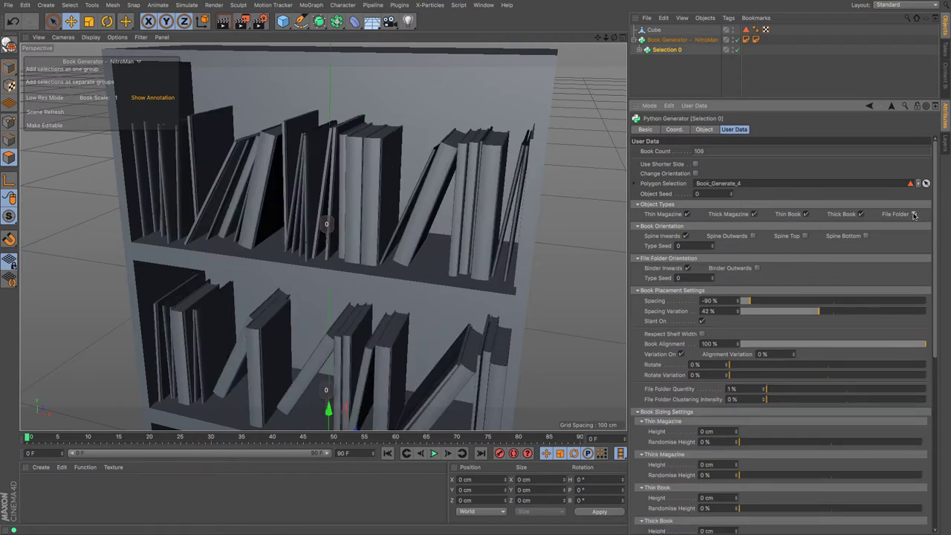
Step: Remove the thick and thin books and both magazine types so only File Folder stays enabled
{"action": "left_click", "coordinate": [861, 214]}
{"action": "left_click", "coordinate": [806, 213]}
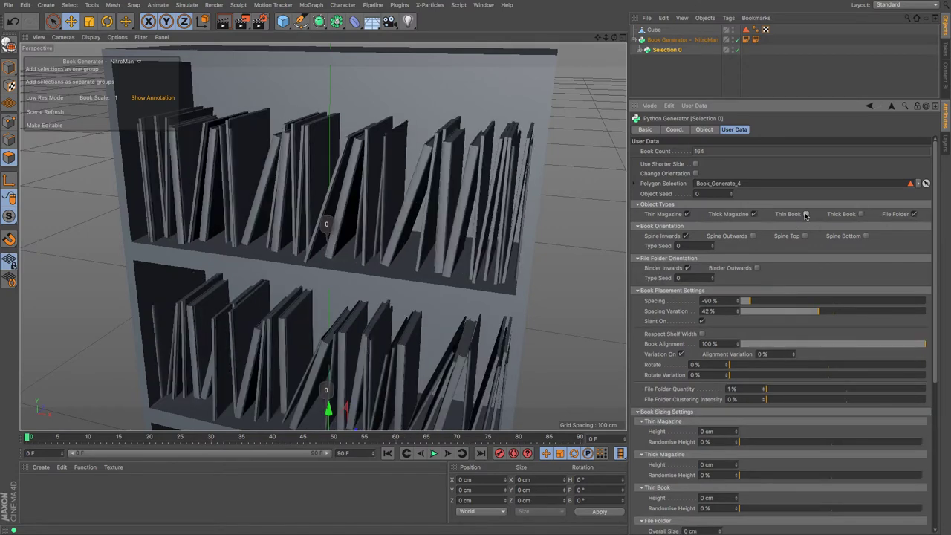
{"action": "left_click", "coordinate": [753, 214]}
{"action": "left_click", "coordinate": [687, 214]}
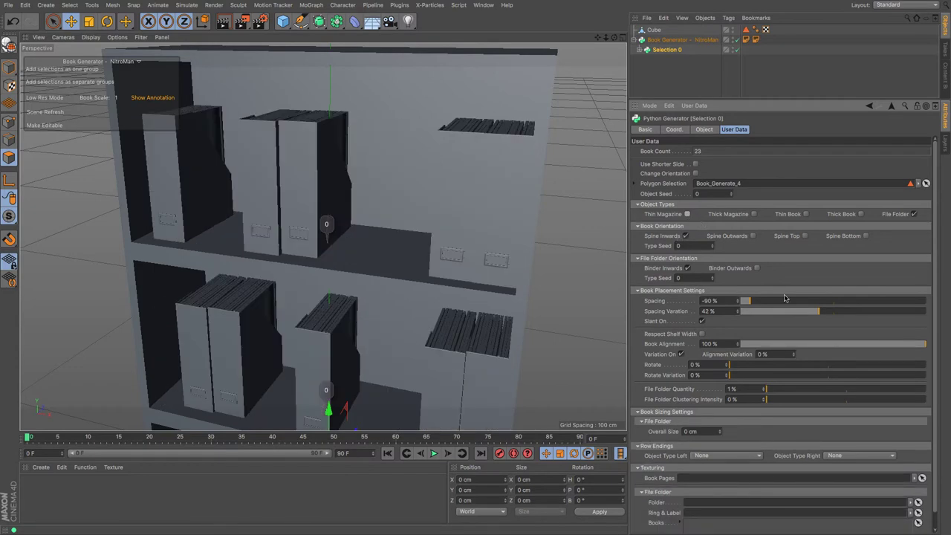
Step: Set the file folders' Spacing to 0 % and disable Slant On and Variation On
{"action": "left_click_drag", "start_coordinate": [765, 305], "coordinate": [834, 306]}
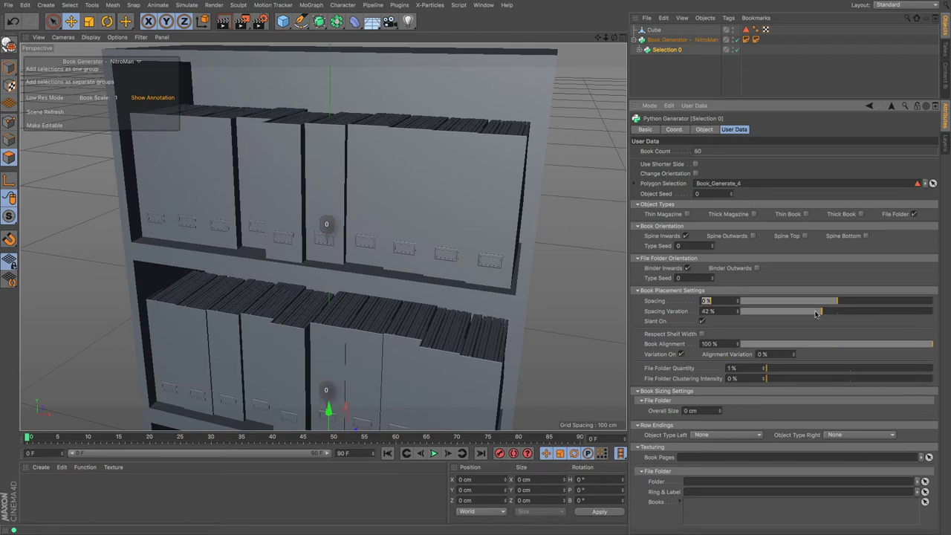
{"action": "left_click", "coordinate": [702, 321]}
{"action": "left_click", "coordinate": [680, 354]}
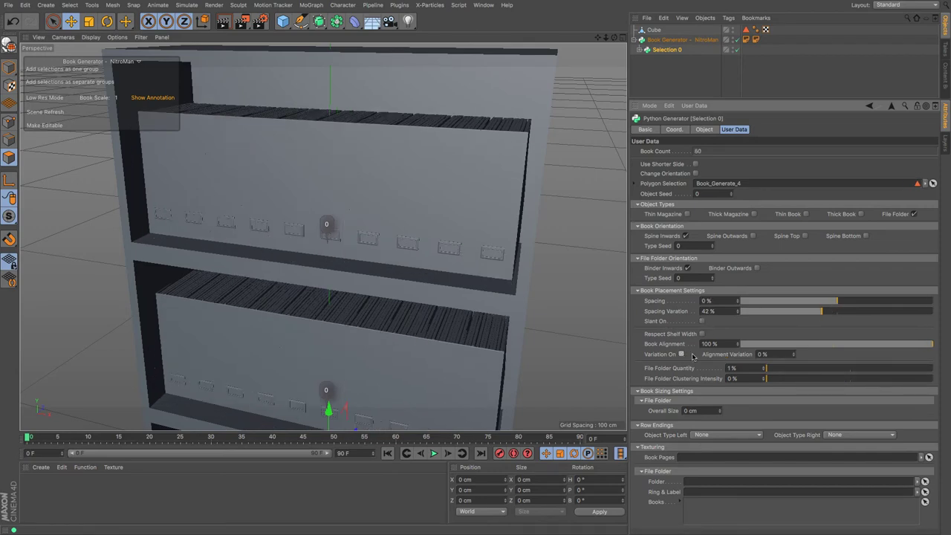
{"action": "left_click_drag", "start_coordinate": [322, 235], "coordinate": [322, 235], "text": "alt"}
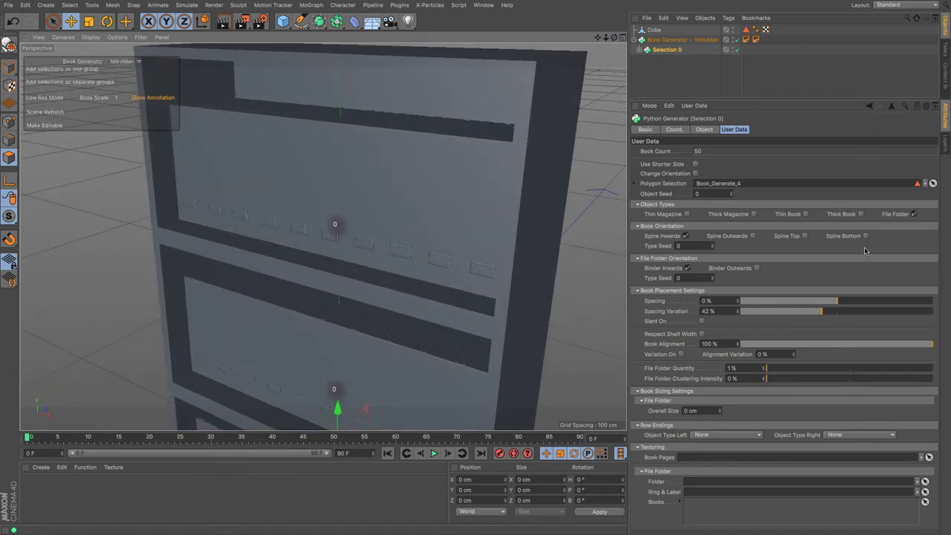
Step: Switch the group's object type from File Folder back to Thin Book
{"action": "left_click", "coordinate": [805, 236]}
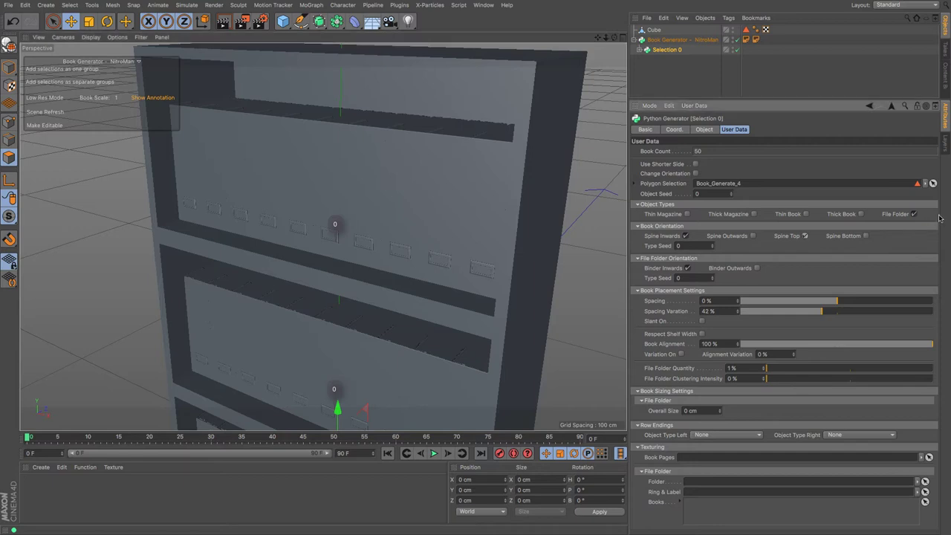
{"action": "left_click", "coordinate": [806, 214]}
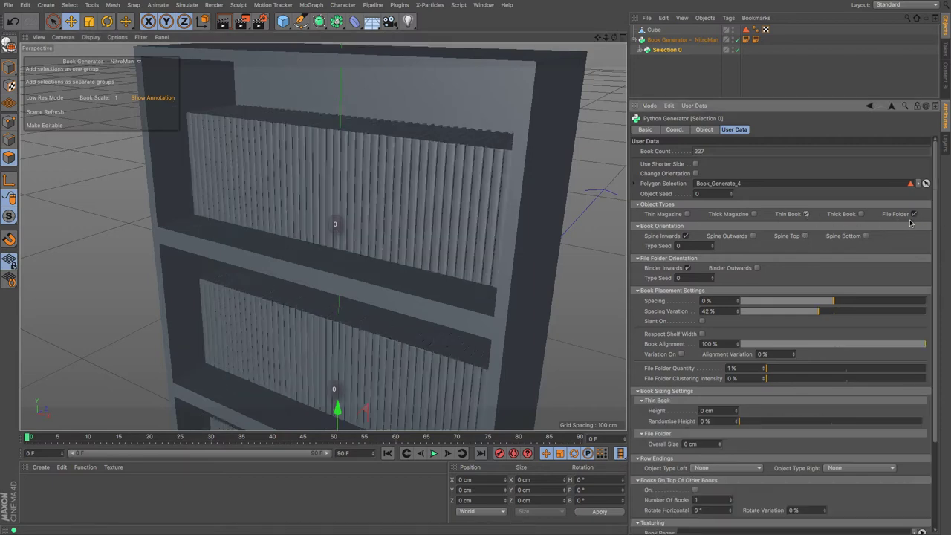
{"action": "left_click", "coordinate": [914, 214]}
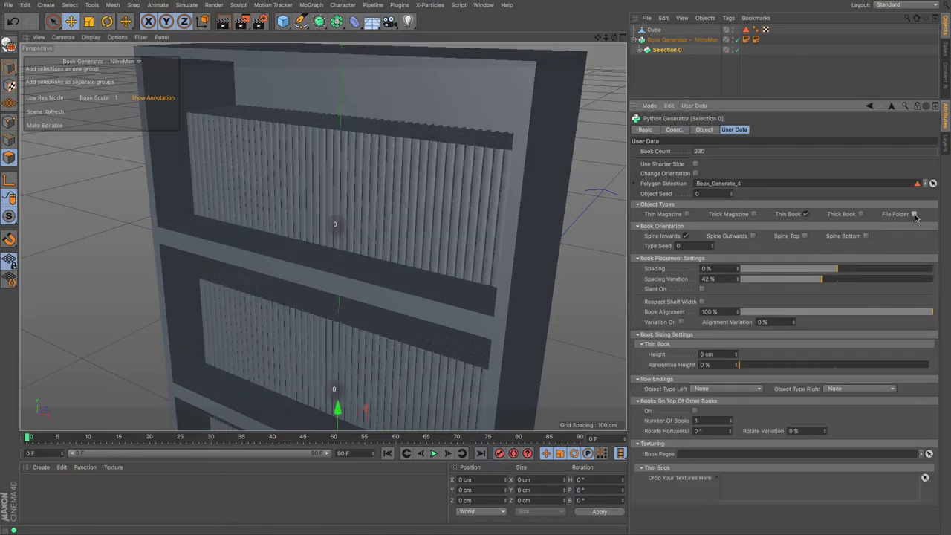
Step: Enable the Spine Top, Spine Bottom and Spine Outwards orientations in addition to Spine Inwards
{"action": "left_click", "coordinate": [804, 237]}
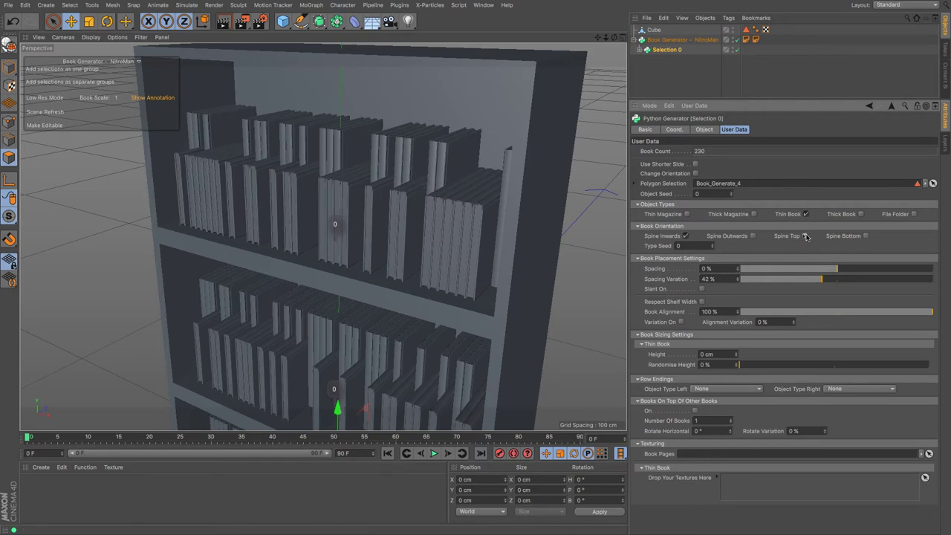
{"action": "left_click", "coordinate": [866, 235]}
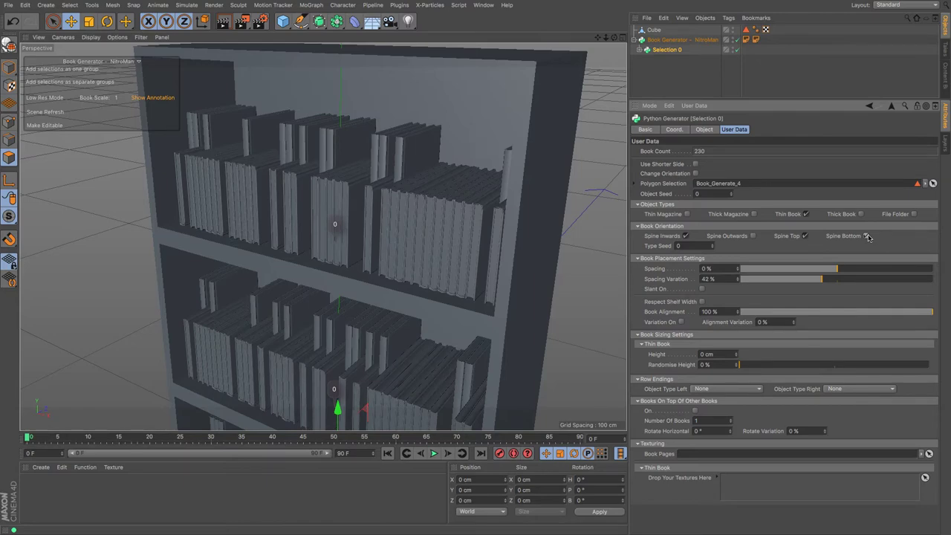
{"action": "left_click", "coordinate": [751, 236]}
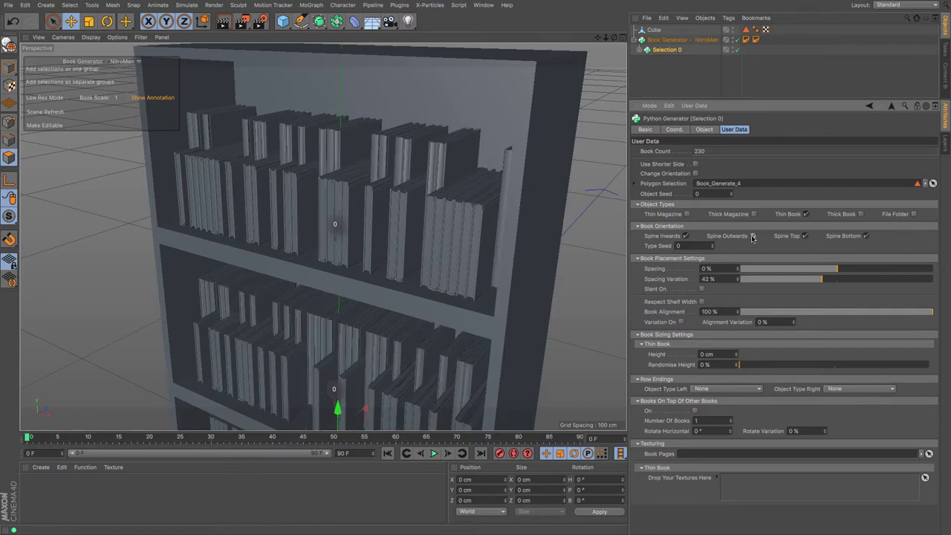
{"action": "left_click_drag", "start_coordinate": [349, 216], "coordinate": [323, 237], "text": "alt"}
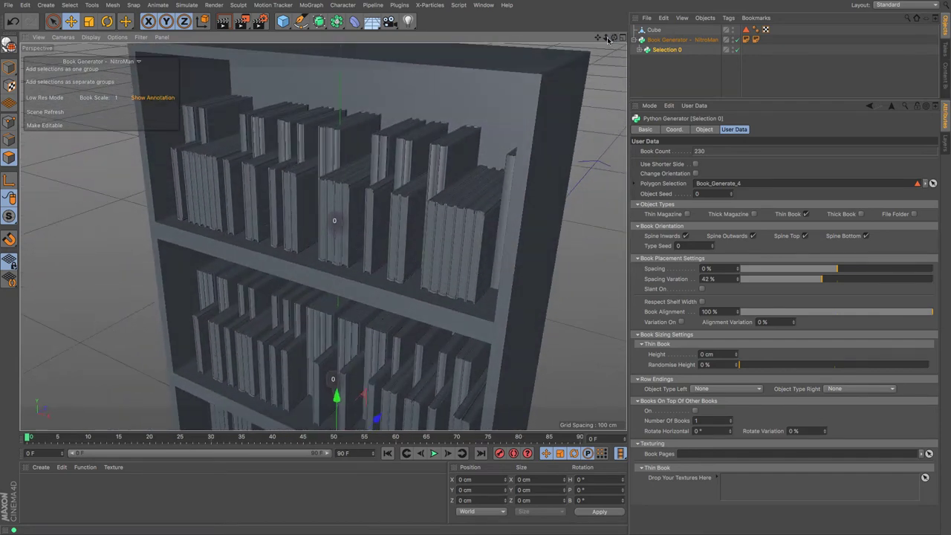
Step: Enable Slant On for the thin books and set Spacing to -49 % and Spacing Variation to 27 %
{"action": "mouse_move", "coordinate": [607, 39]}
{"action": "left_mouse_down"}
{"action": "mouse_move", "coordinate": [598, 5]}
{"action": "mouse_move", "coordinate": [583, 27]}
{"action": "mouse_move", "coordinate": [603, 48]}
{"action": "left_mouse_up"}
{"action": "left_click", "coordinate": [703, 289]}
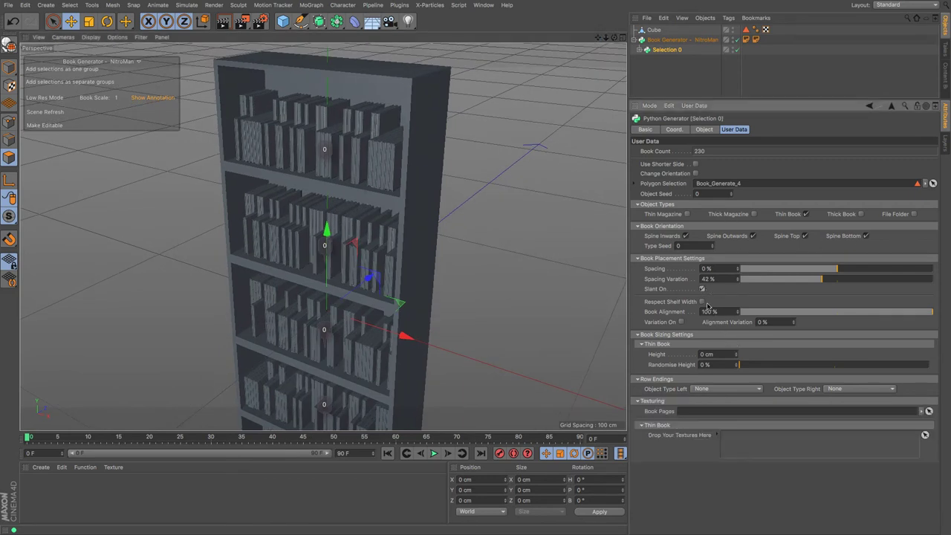
{"action": "left_click_drag", "start_coordinate": [827, 282], "coordinate": [790, 279]}
{"action": "left_click_drag", "start_coordinate": [615, 38], "coordinate": [678, 63]}
{"action": "mouse_move", "coordinate": [323, 236]}
{"action": "left_mouse_down"}
{"action": "mouse_move", "coordinate": [605, 41]}
{"action": "mouse_move", "coordinate": [626, 1]}
{"action": "left_mouse_up"}
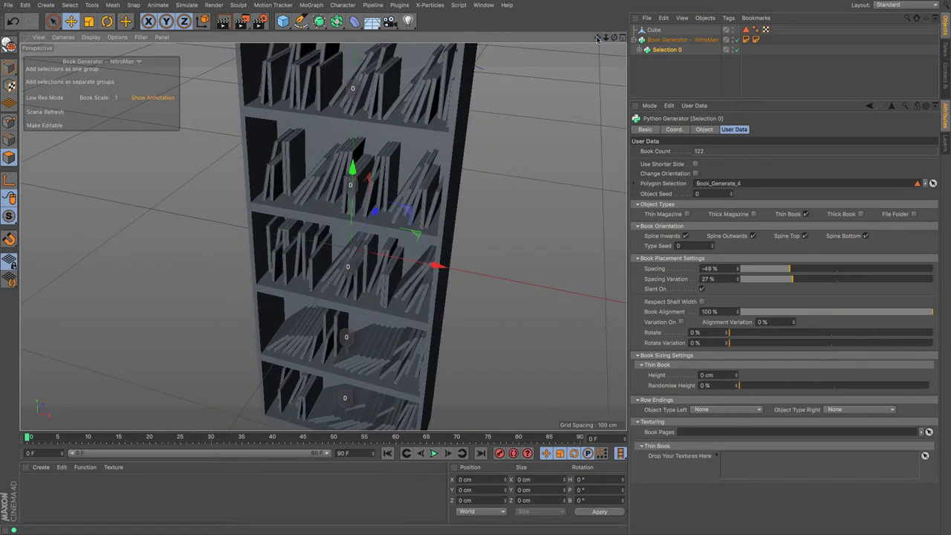
Step: Set the thin books' Height to 4 cm and Randomise Height to 19 %
{"action": "left_click_drag", "start_coordinate": [606, 38], "coordinate": [476, 269]}
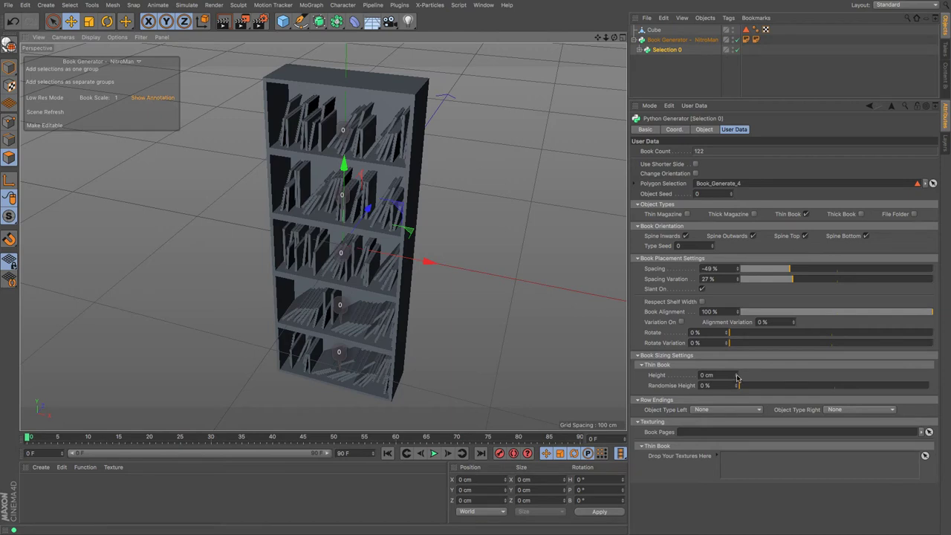
{"action": "left_click_drag", "start_coordinate": [736, 379], "coordinate": [776, 387]}
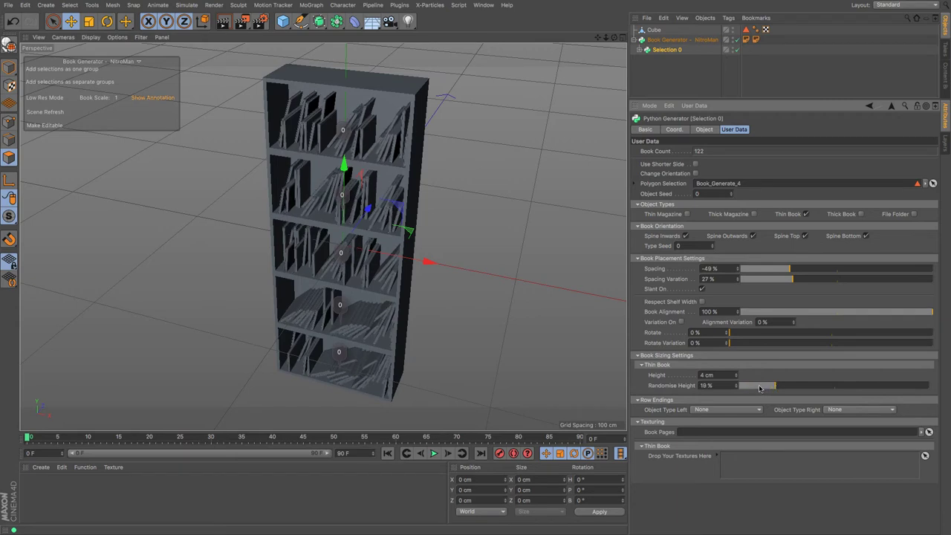
Step: Try the thin books with Rotate at 100 %, then Rotate Variation at 25 %, resetting each to 0 %
{"action": "left_click_drag", "start_coordinate": [732, 335], "coordinate": [950, 338]}
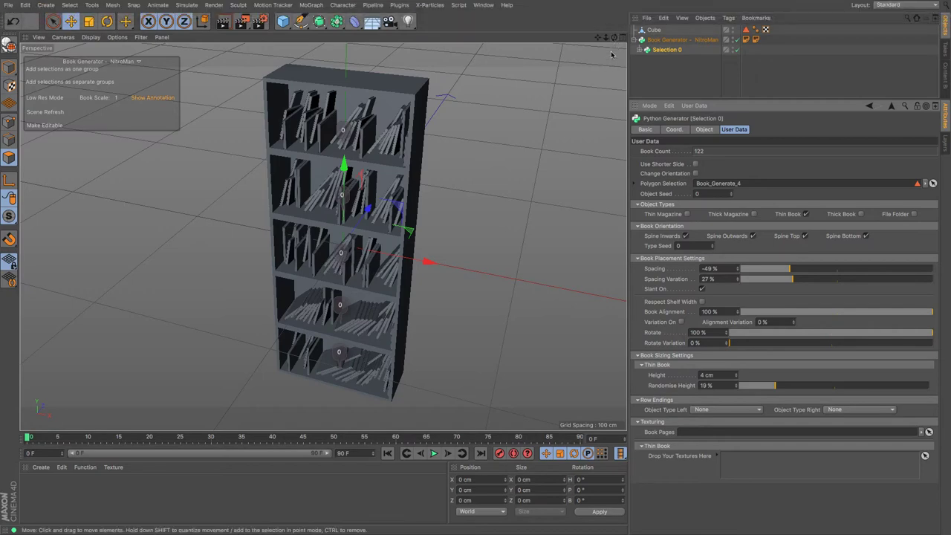
{"action": "left_click_drag", "start_coordinate": [615, 37], "coordinate": [625, 67]}
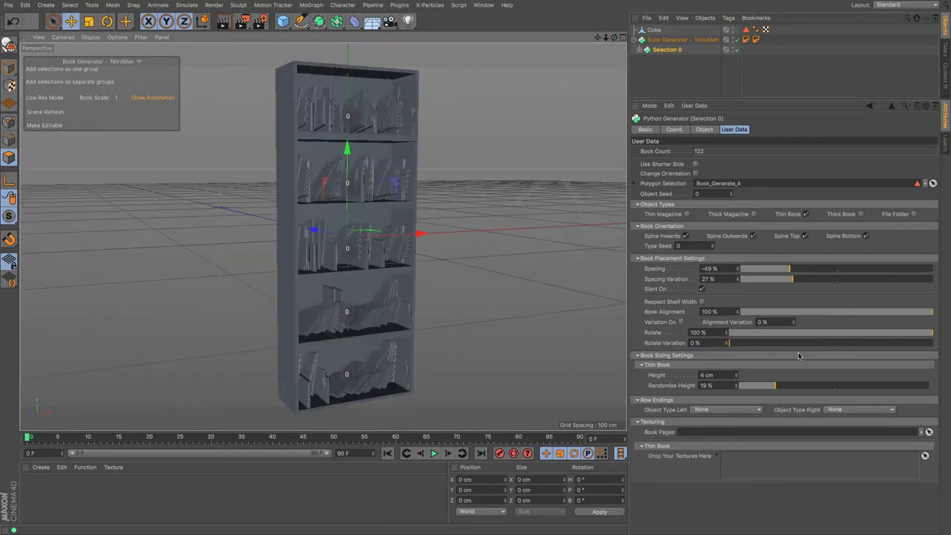
{"action": "left_click_drag", "start_coordinate": [864, 334], "coordinate": [672, 345]}
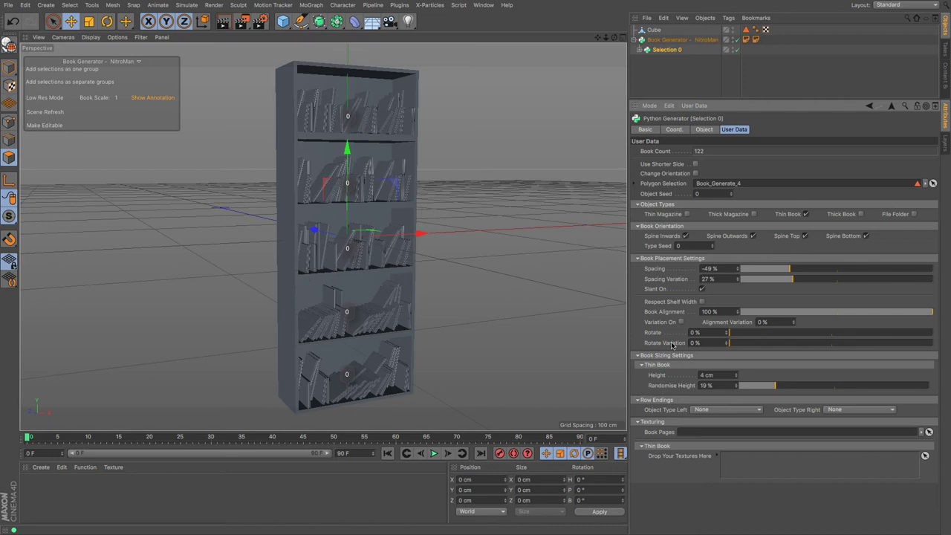
{"action": "left_click_drag", "start_coordinate": [754, 345], "coordinate": [709, 348]}
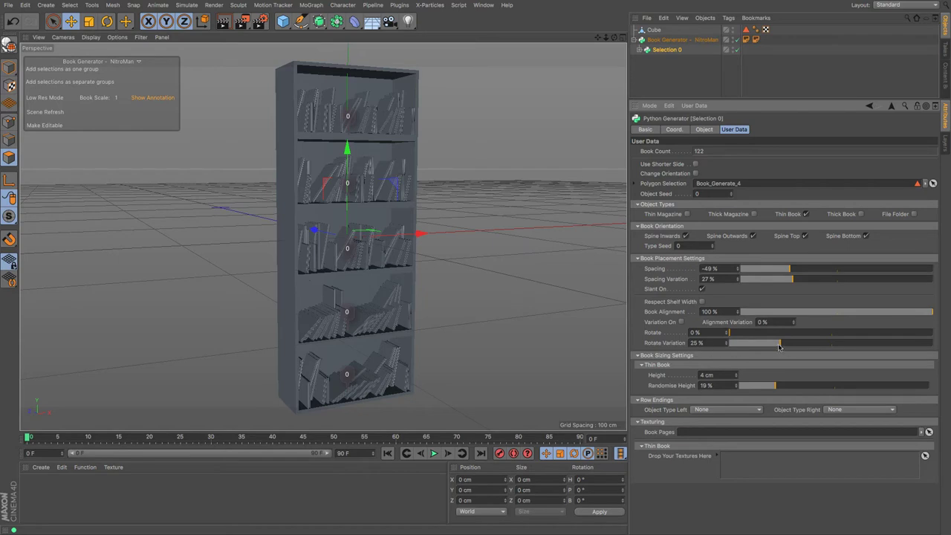
{"action": "left_click_drag", "start_coordinate": [779, 346], "coordinate": [711, 363]}
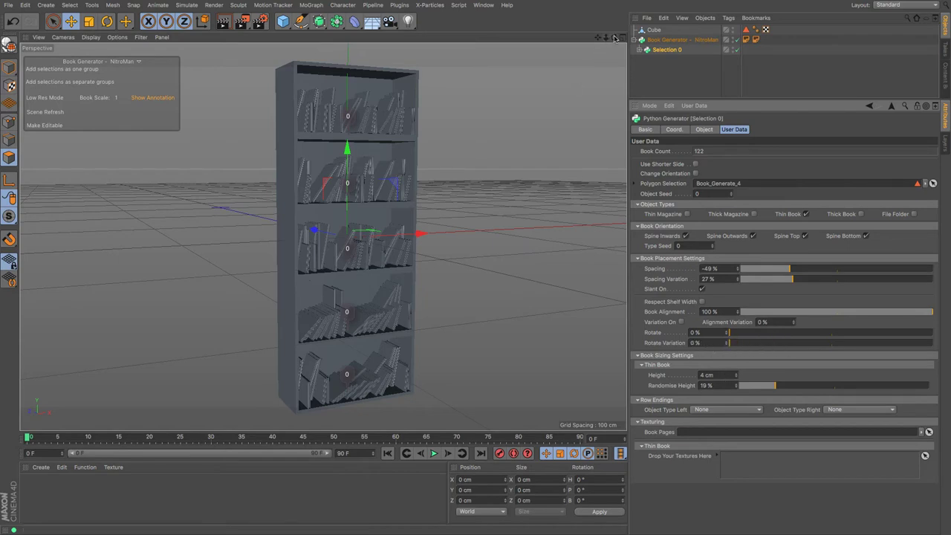
Step: Set the row ending Object Type Left to Book Stopper Modern and view the shelves from the front
{"action": "left_click_drag", "start_coordinate": [615, 37], "coordinate": [523, 91]}
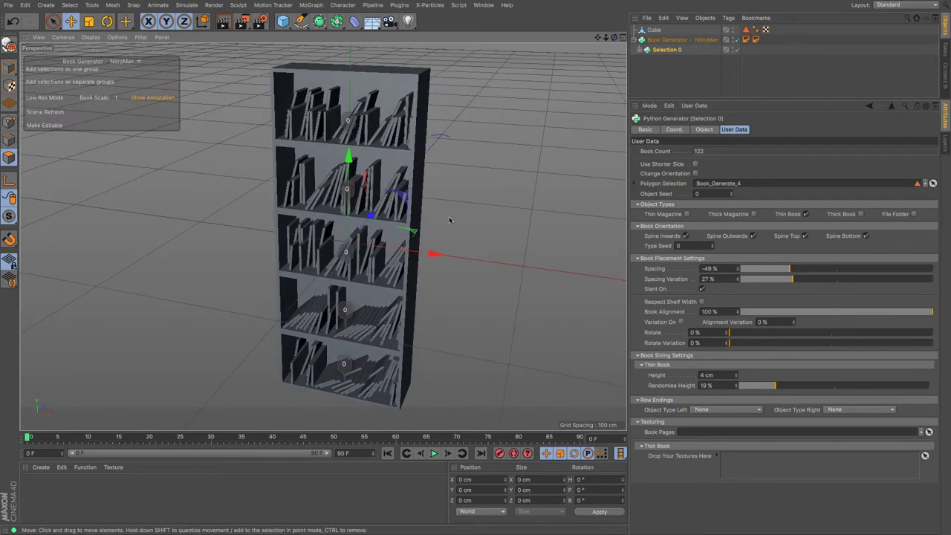
{"action": "left_click", "coordinate": [758, 409]}
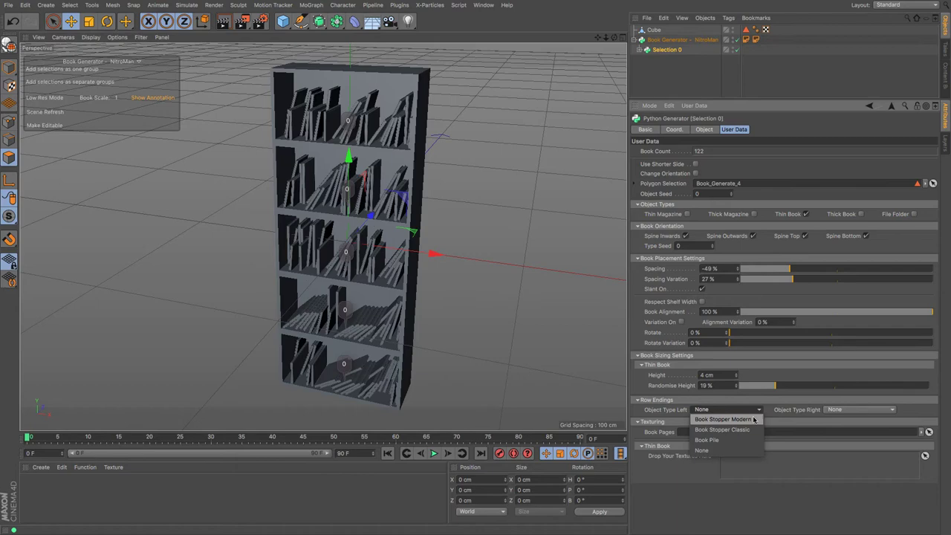
{"action": "left_click", "coordinate": [753, 419]}
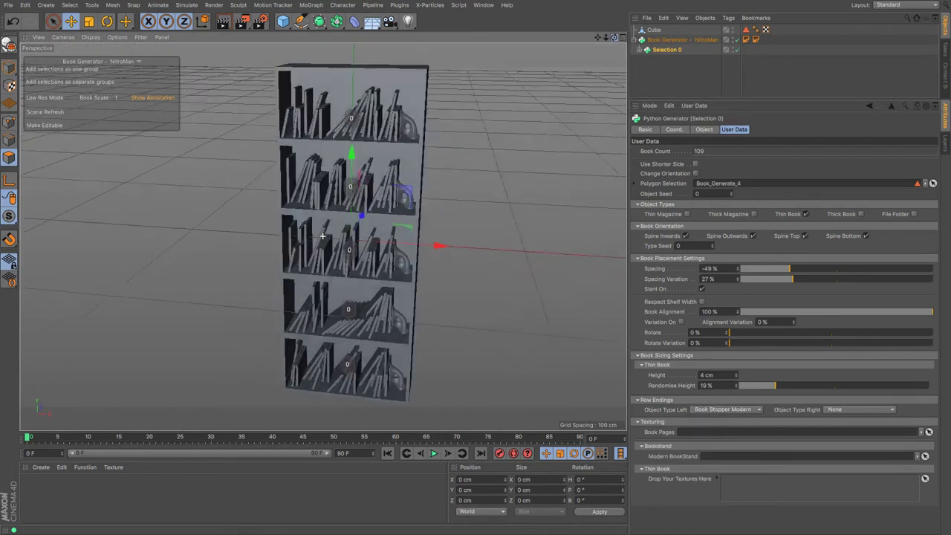
{"action": "left_click_drag", "start_coordinate": [323, 236], "coordinate": [412, 133], "text": "alt"}
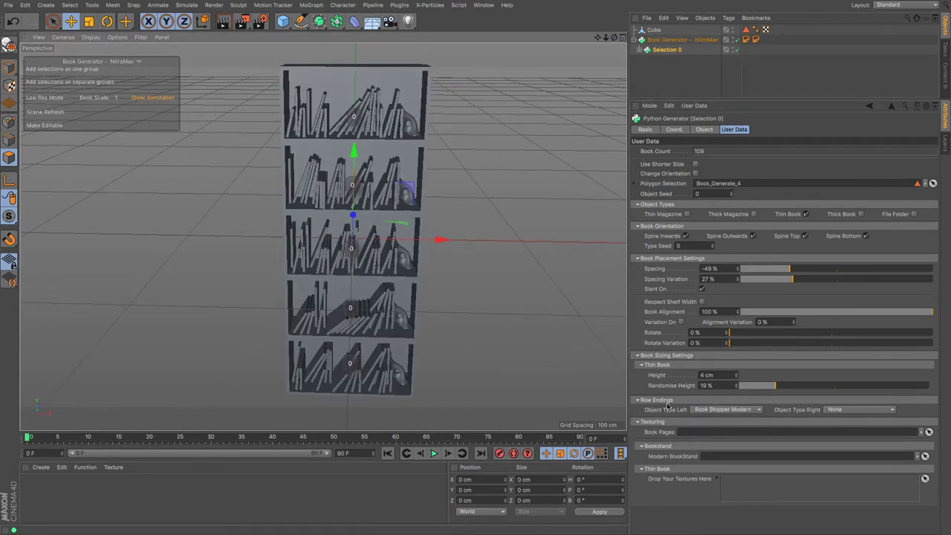
Step: Switch the row ending Object Type Left to Book Stopper Classic and inspect the shelf ends up close
{"action": "left_click", "coordinate": [760, 413]}
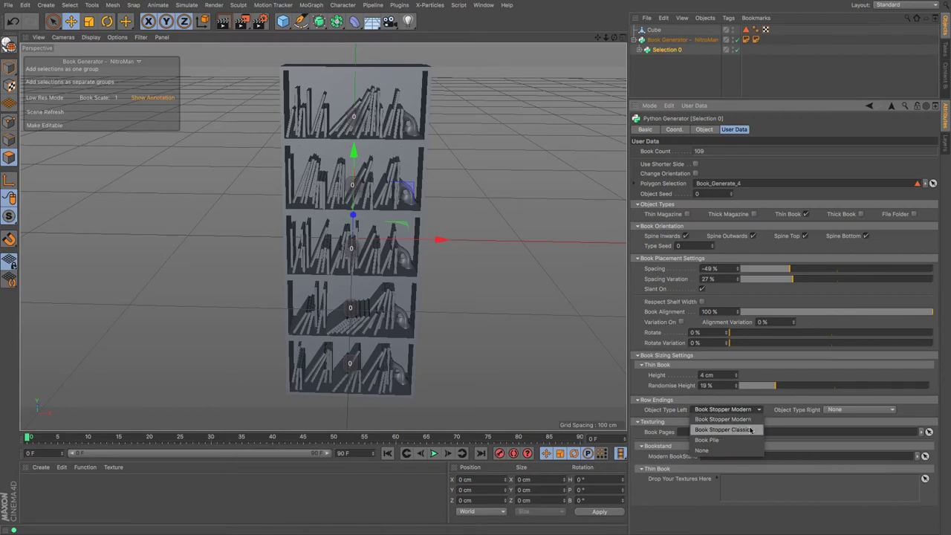
{"action": "left_click", "coordinate": [751, 431]}
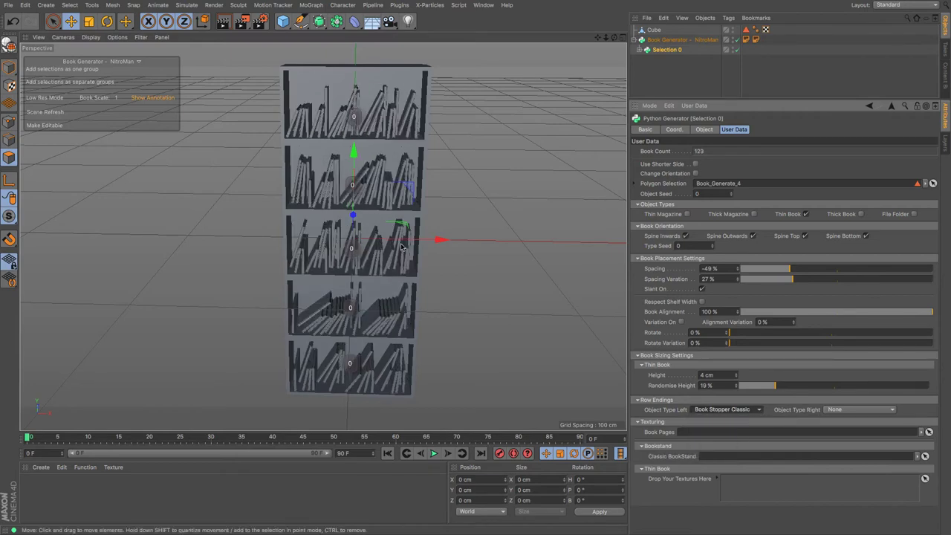
{"action": "scroll", "coordinate": [401, 245], "scroll_direction": "up", "scroll_amount": 3}
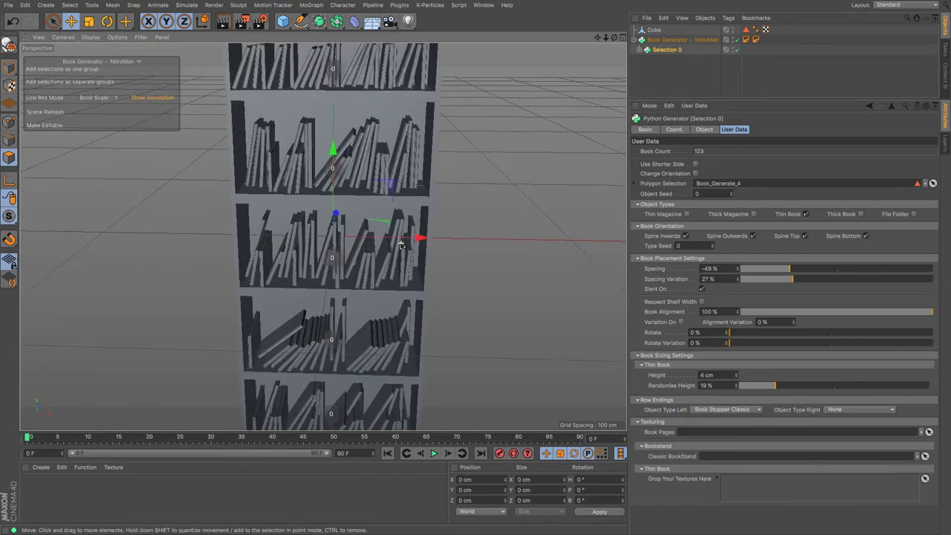
{"action": "scroll", "coordinate": [401, 245], "scroll_direction": "up", "scroll_amount": 2}
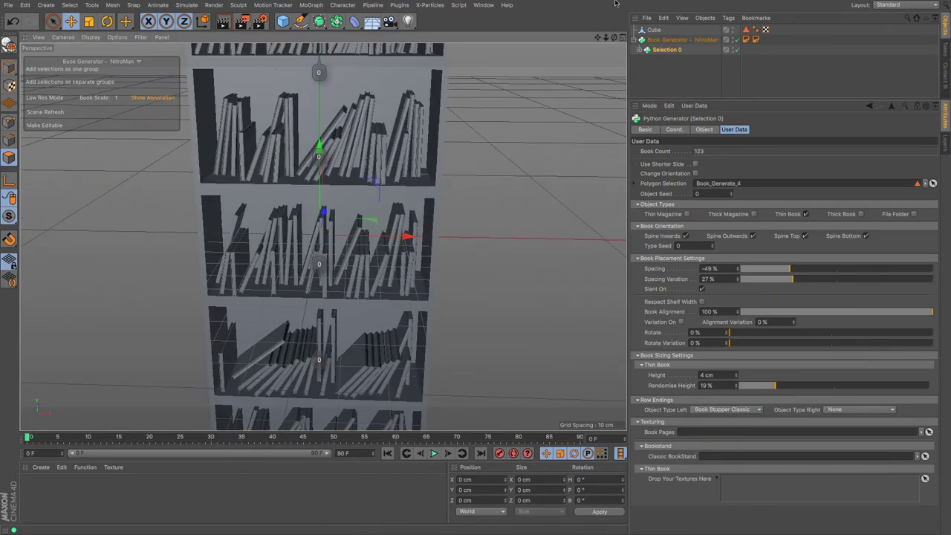
{"action": "left_click_drag", "start_coordinate": [614, 37], "coordinate": [631, 101]}
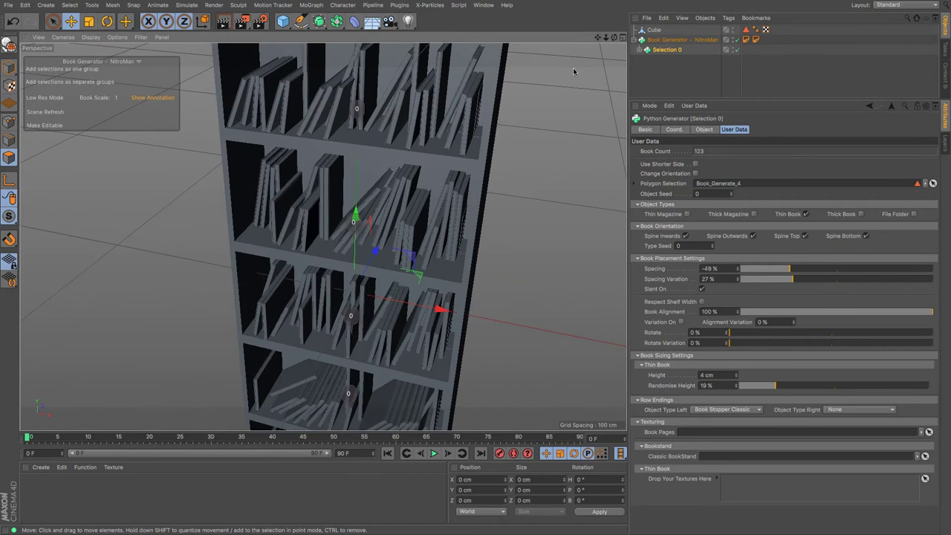
Step: Try Book Pile as the row ending Object Type Left, and reset it to None
{"action": "left_click", "coordinate": [744, 409]}
{"action": "left_click", "coordinate": [726, 441]}
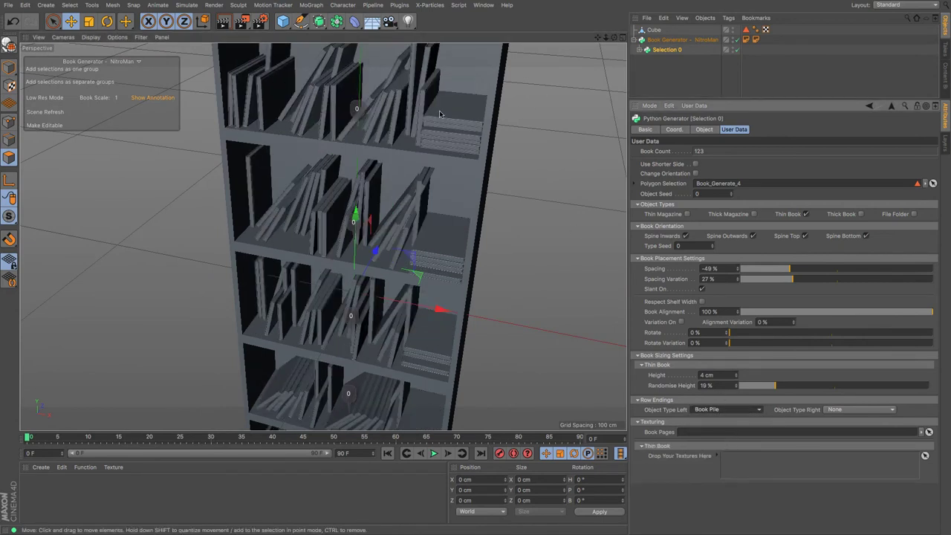
{"action": "left_click", "coordinate": [725, 410]}
{"action": "left_click", "coordinate": [704, 454]}
Step: Set the row endings Object Type Right and Object Type Left both to Book Pile
{"action": "left_click", "coordinate": [839, 410]}
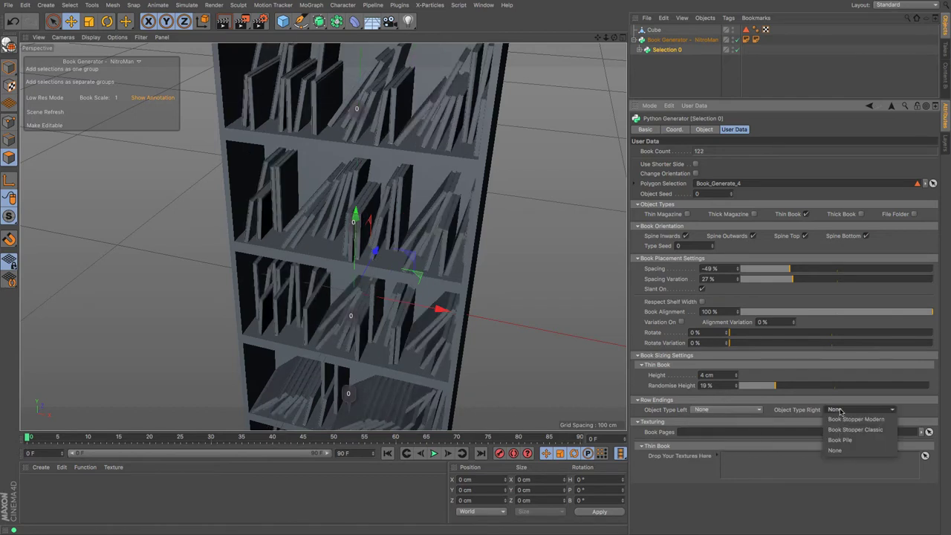
{"action": "left_click", "coordinate": [839, 440]}
{"action": "left_click", "coordinate": [754, 411]}
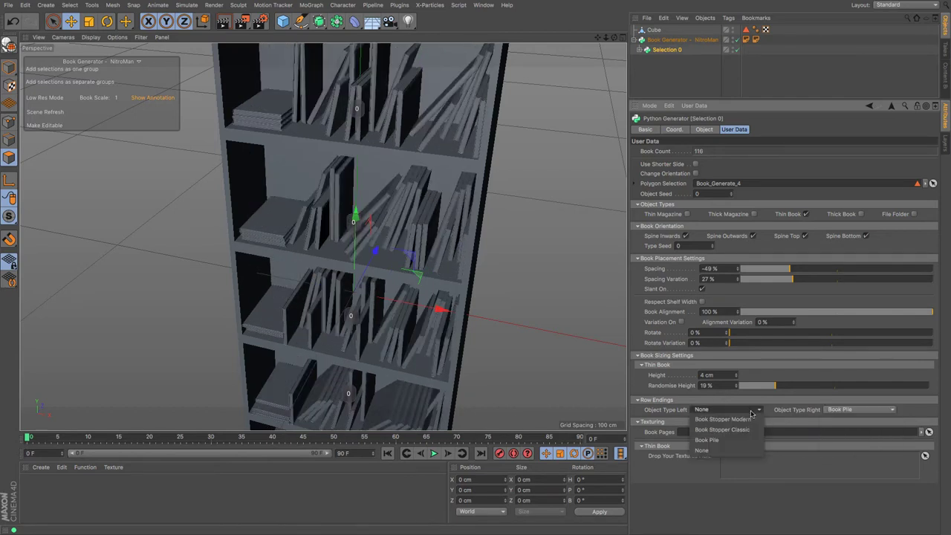
{"action": "left_click", "coordinate": [744, 440]}
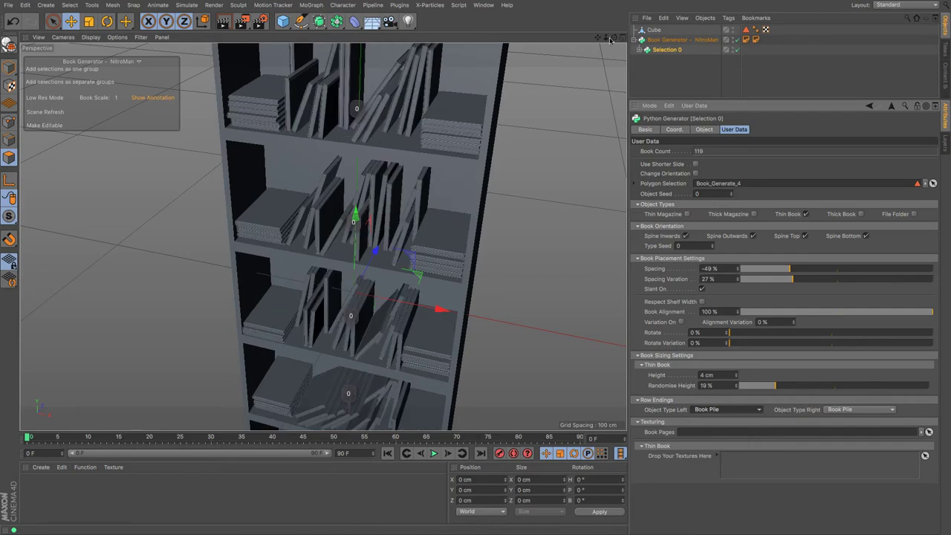
{"action": "scroll", "coordinate": [323, 236], "scroll_direction": "down", "scroll_amount": 5}
{"action": "mouse_move", "coordinate": [606, 38]}
{"action": "left_mouse_down"}
{"action": "mouse_move", "coordinate": [595, 39]}
{"action": "mouse_move", "coordinate": [645, 21]}
{"action": "mouse_move", "coordinate": [615, 23]}
{"action": "mouse_move", "coordinate": [616, 49]}
{"action": "left_mouse_up"}
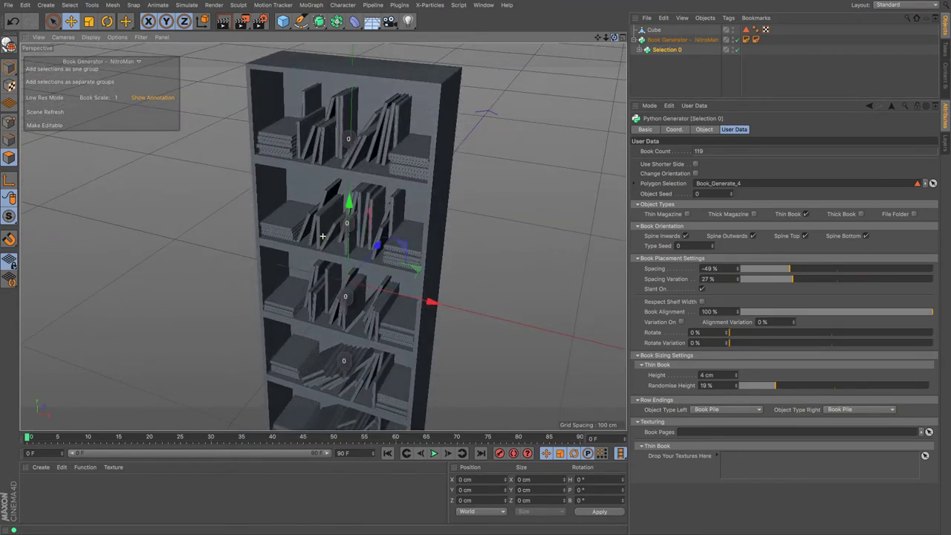
{"action": "left_click_drag", "start_coordinate": [611, 42], "coordinate": [570, 37]}
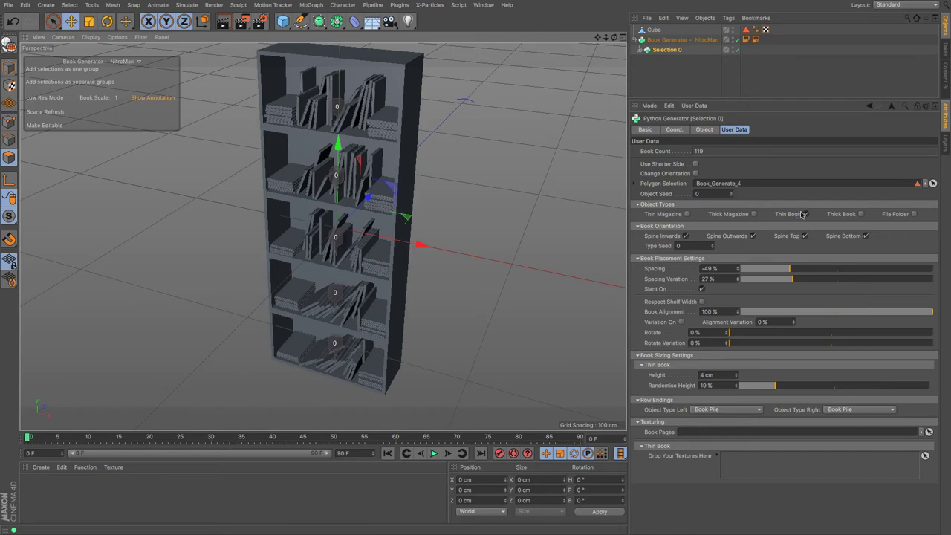
Step: Browse the Book Generator preset library to the Thin Book folder inside Materials, enlarging the browser area
{"action": "left_click", "coordinate": [946, 76]}
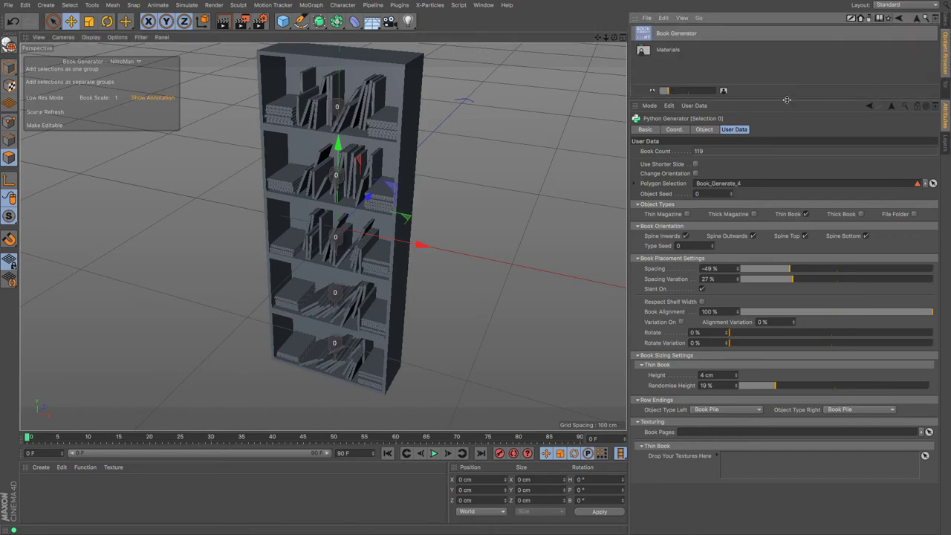
{"action": "left_click_drag", "start_coordinate": [786, 99], "coordinate": [786, 211]}
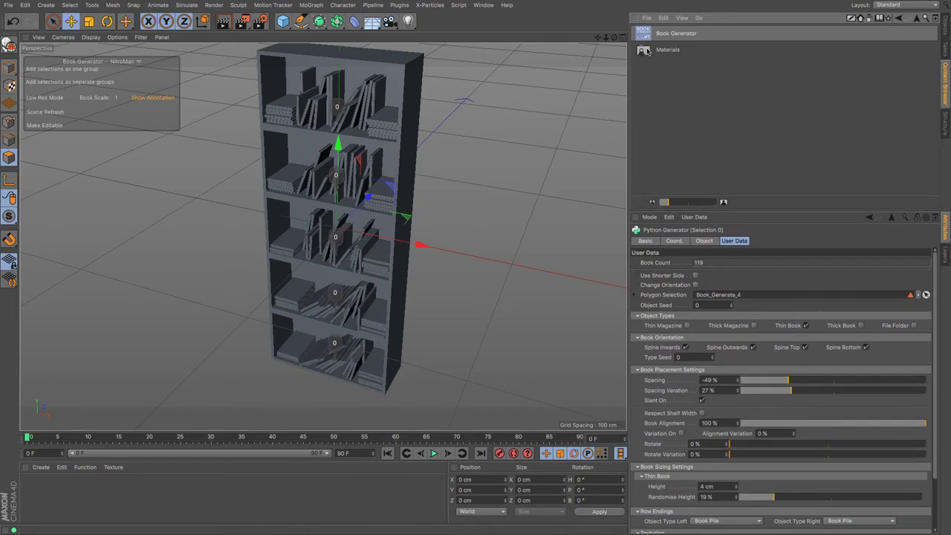
{"action": "left_click", "coordinate": [667, 51]}
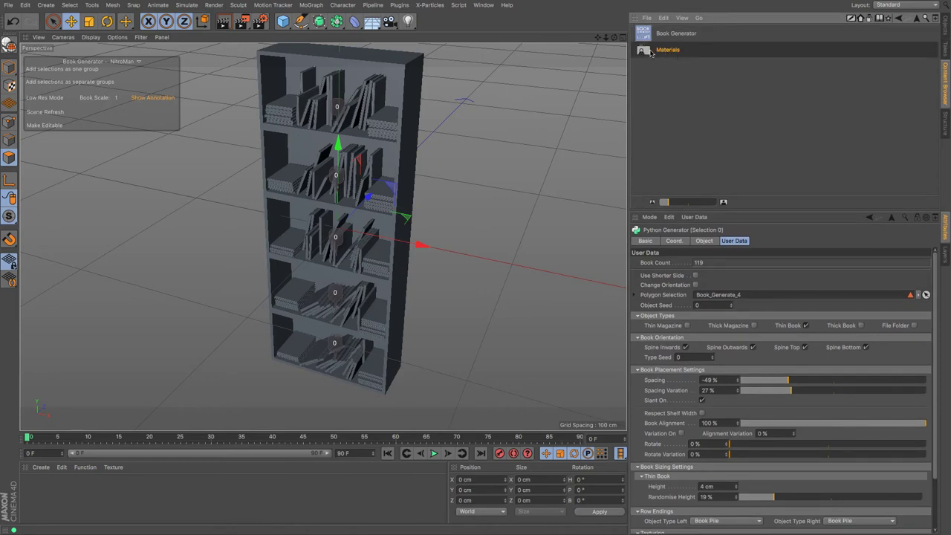
{"action": "double_click", "coordinate": [647, 52]}
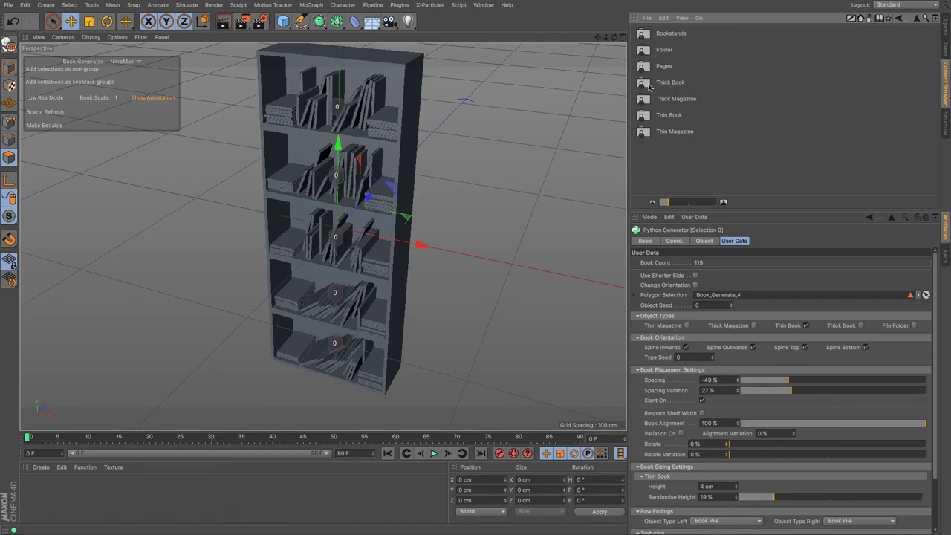
{"action": "double_click", "coordinate": [644, 116]}
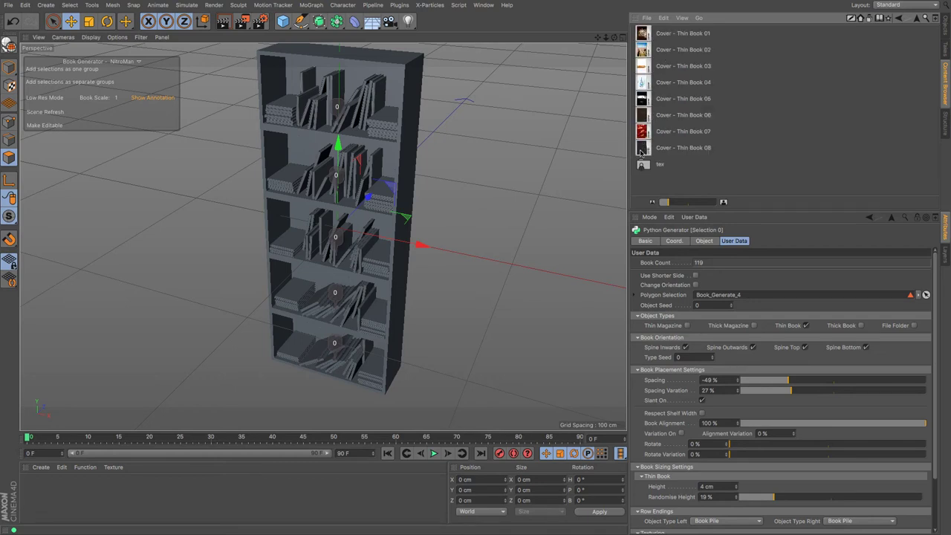
Step: Check the tex folder's cover images, and load the materials Cover - Thin Book 01 to 08 into the scene
{"action": "double_click", "coordinate": [643, 166]}
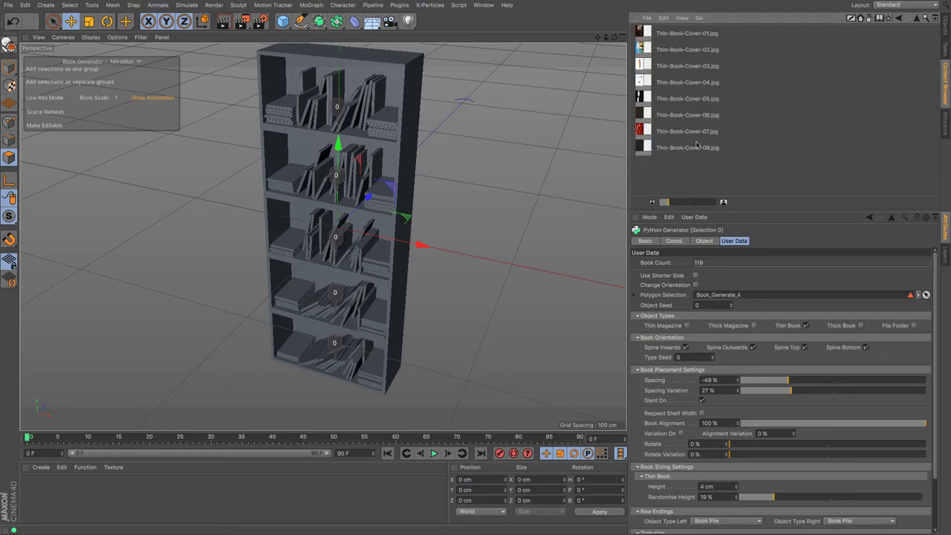
{"action": "left_click", "coordinate": [898, 17]}
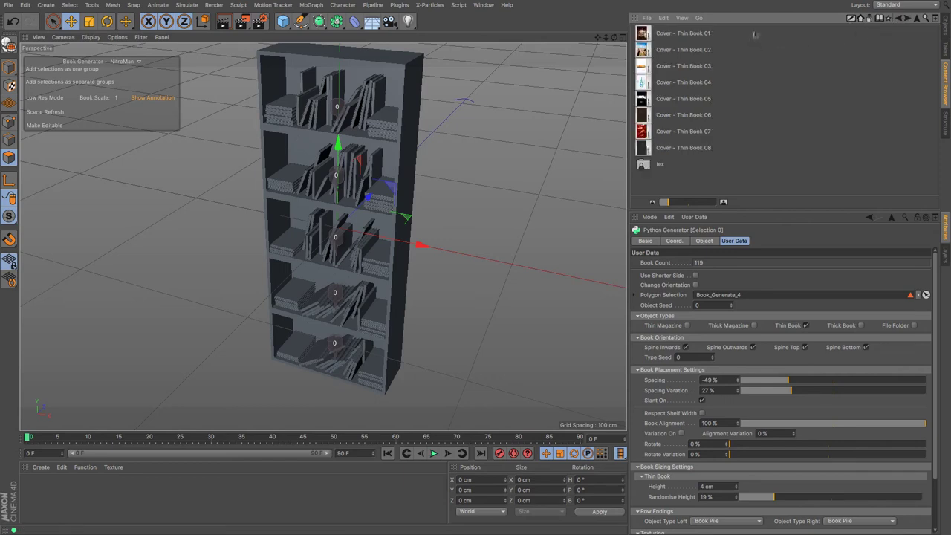
{"action": "left_click_drag", "start_coordinate": [754, 32], "coordinate": [637, 153]}
{"action": "left_click_drag", "start_coordinate": [645, 37], "coordinate": [219, 507]}
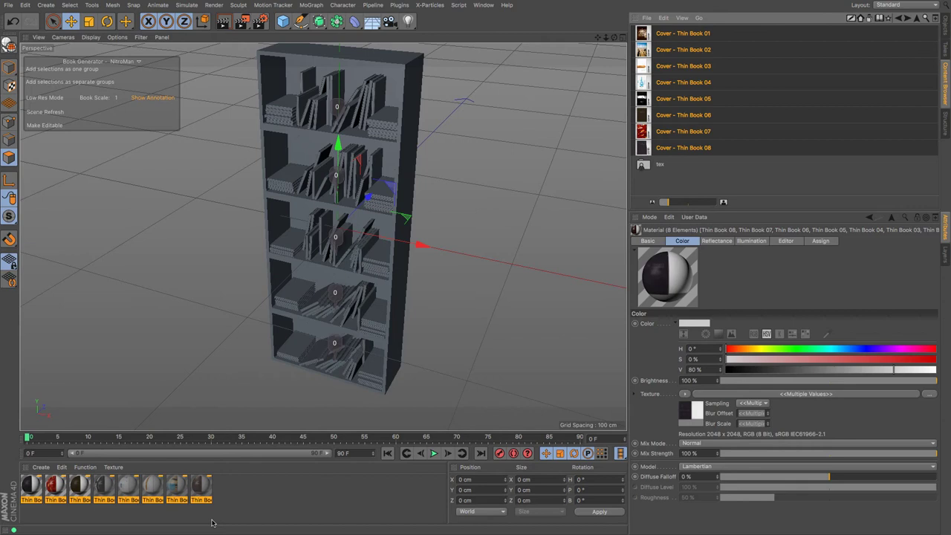
Step: Assign all eight thin book cover materials to Selection 0's Thin Book texture list and inspect the textured books
{"action": "left_click", "coordinate": [947, 28]}
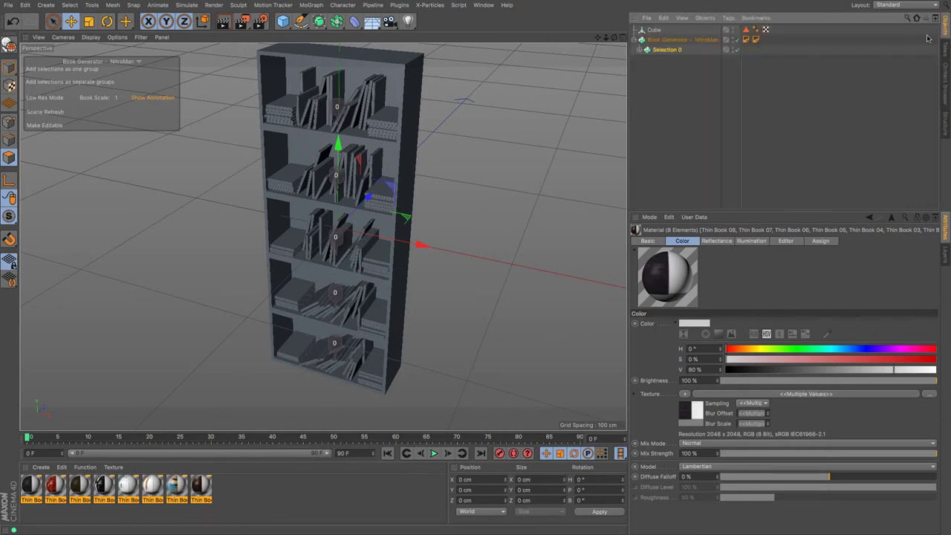
{"action": "left_click", "coordinate": [661, 49]}
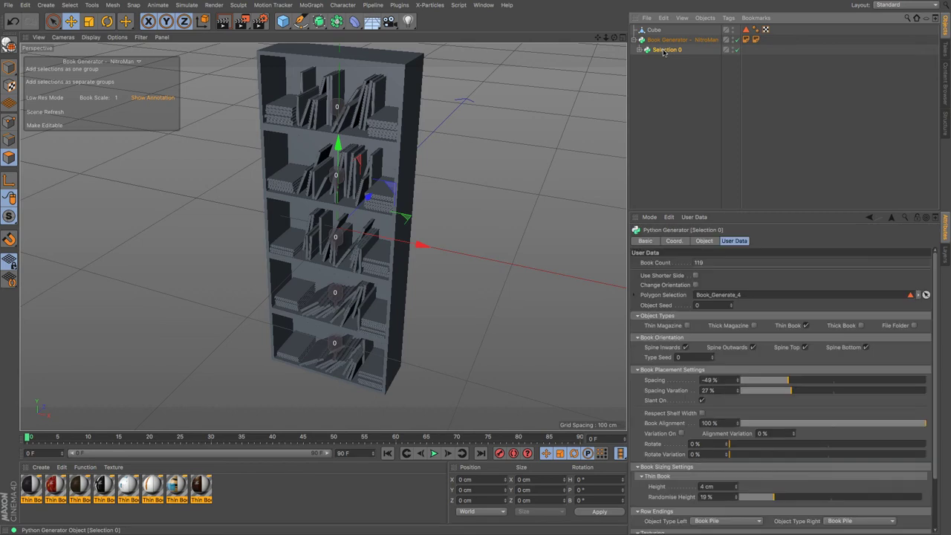
{"action": "left_click_drag", "start_coordinate": [769, 211], "coordinate": [769, 62]}
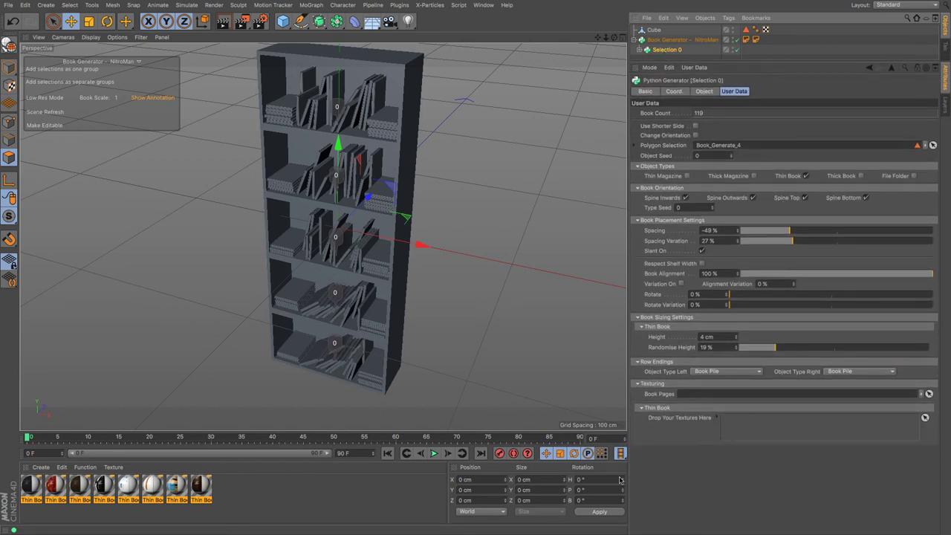
{"action": "left_click_drag", "start_coordinate": [205, 490], "coordinate": [745, 425]}
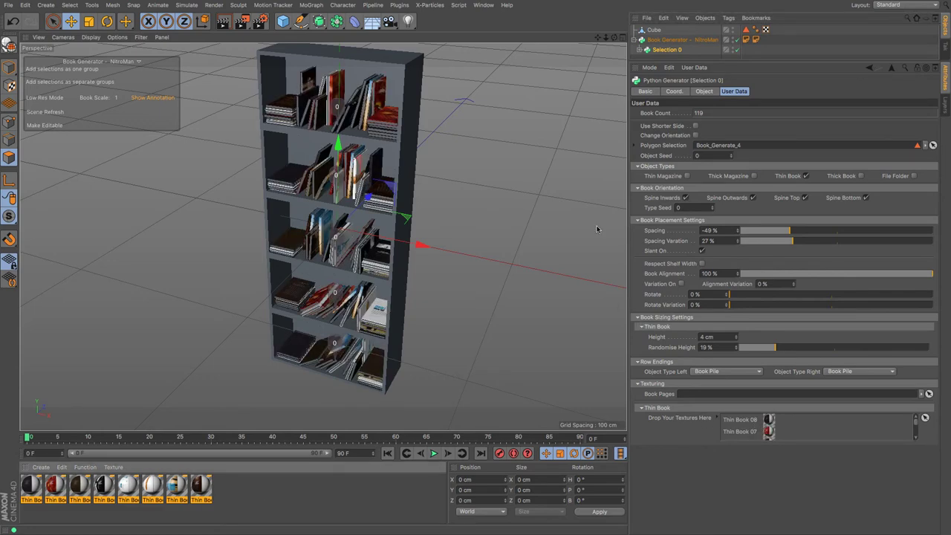
{"action": "right_click_drag", "start_coordinate": [323, 236], "coordinate": [409, 236], "text": "alt"}
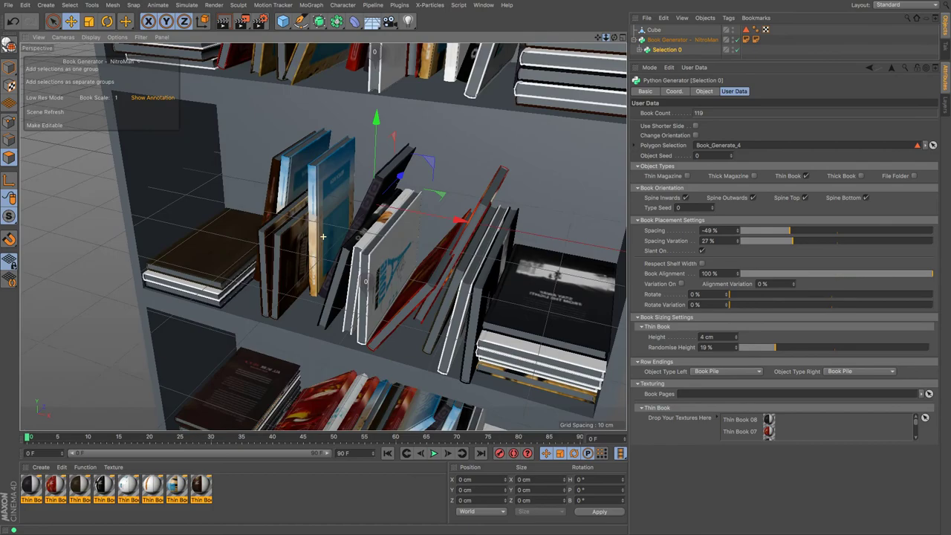
Step: Bring the whole bookcase into view and enable the Thick Book object type for Selection 0 alongside Thin Book
{"action": "scroll", "coordinate": [323, 236], "scroll_direction": "up", "scroll_amount": 3}
{"action": "left_click_drag", "start_coordinate": [612, 39], "coordinate": [531, 41]}
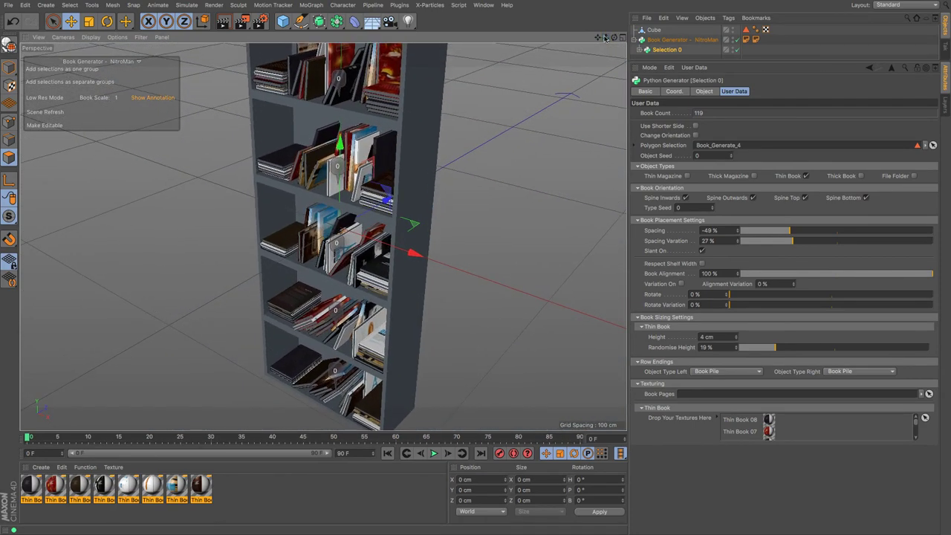
{"action": "mouse_move", "coordinate": [597, 37]}
{"action": "left_mouse_down"}
{"action": "mouse_move", "coordinate": [600, 63]}
{"action": "mouse_move", "coordinate": [603, 40]}
{"action": "left_mouse_up"}
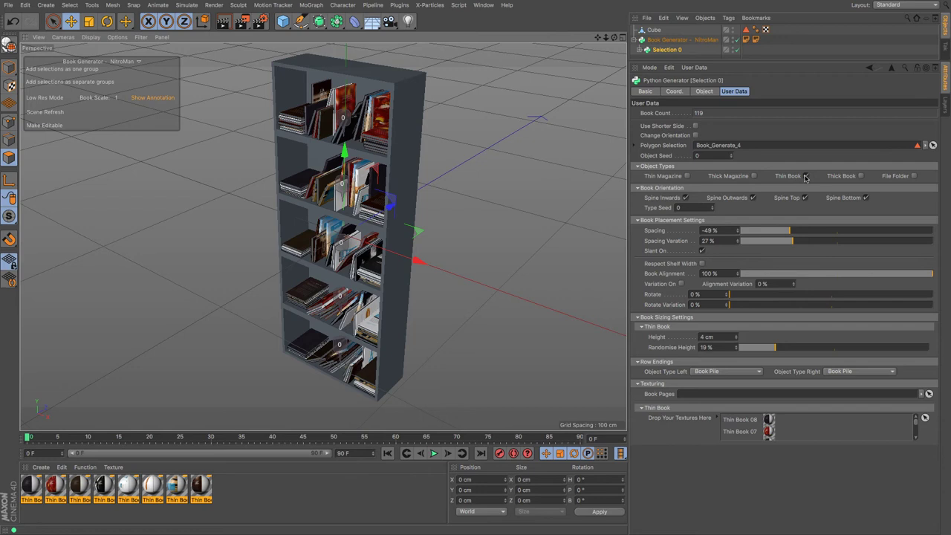
{"action": "left_click", "coordinate": [861, 176]}
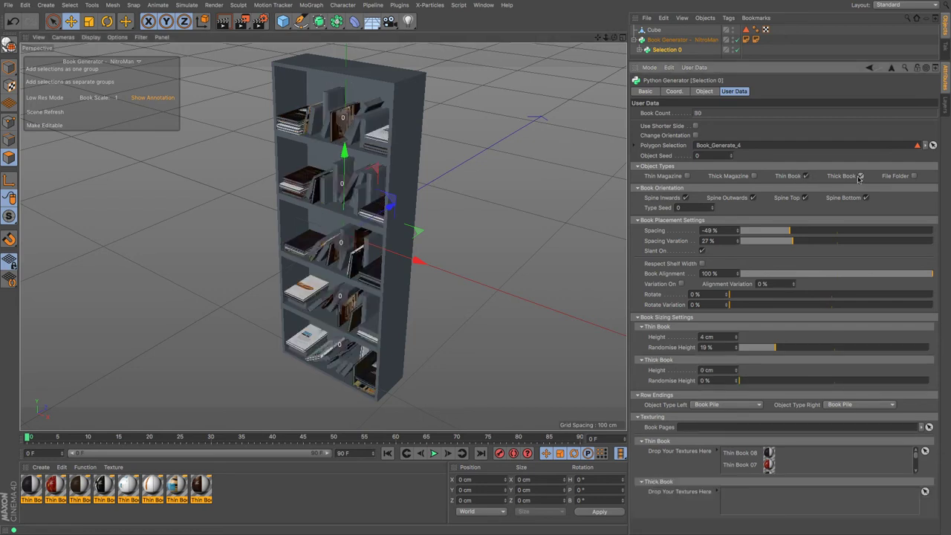
Step: Examine the Thick Book cover materials and the tex folder's images in the preset library, then return to the Thin Book folder
{"action": "left_click_drag", "start_coordinate": [803, 62], "coordinate": [806, 157]}
{"action": "left_click", "coordinate": [942, 77]}
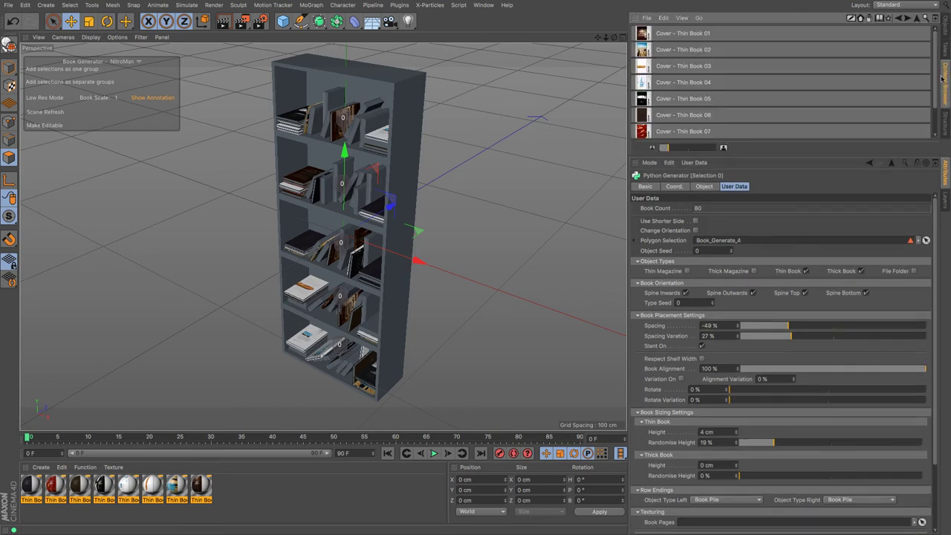
{"action": "left_click", "coordinate": [899, 18]}
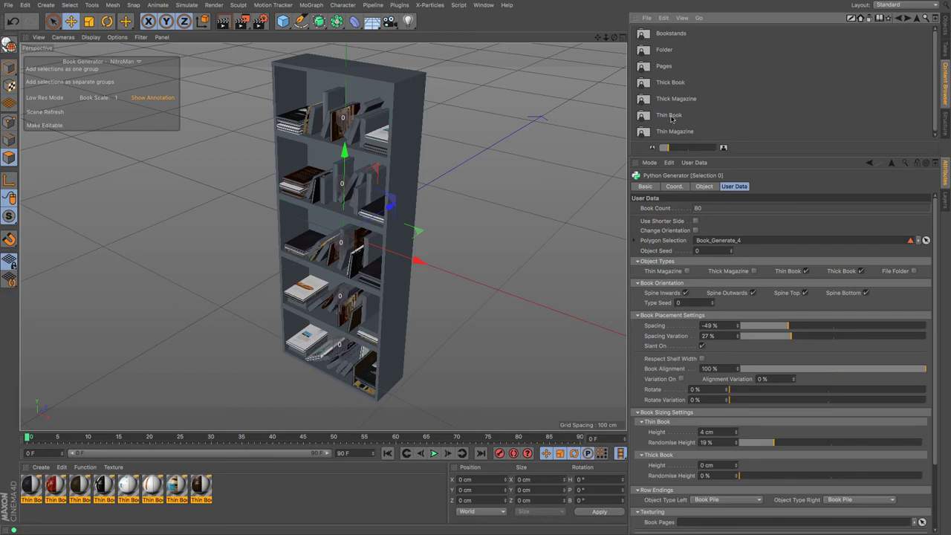
{"action": "double_click", "coordinate": [676, 83]}
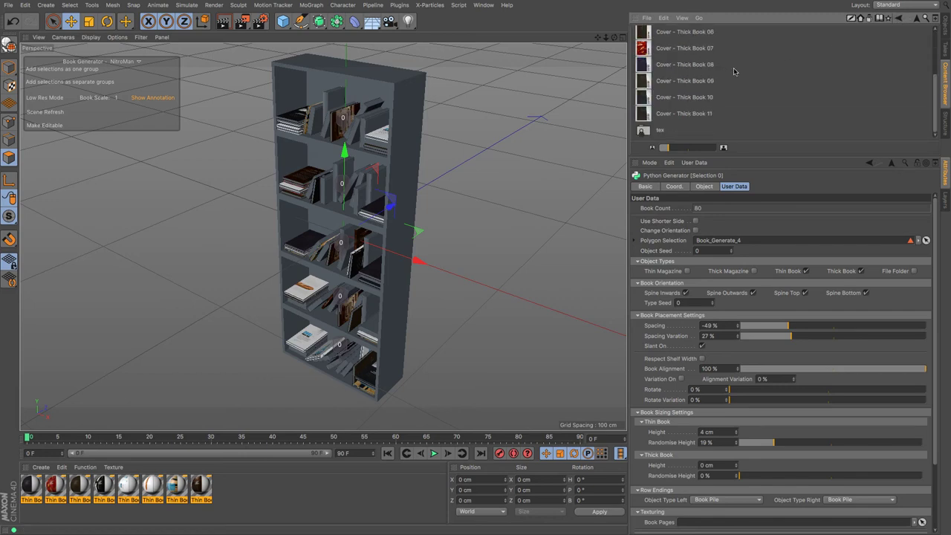
{"action": "double_click", "coordinate": [644, 131]}
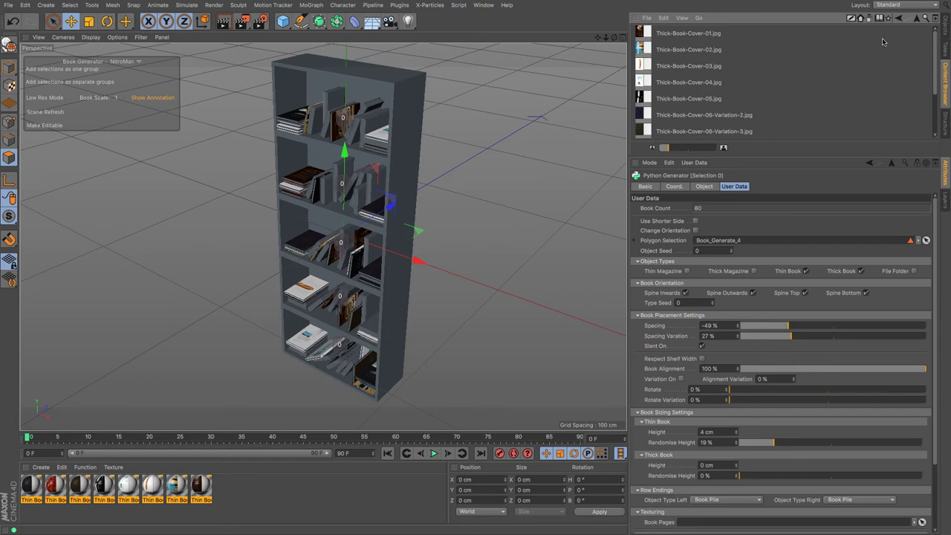
{"action": "left_click", "coordinate": [916, 19]}
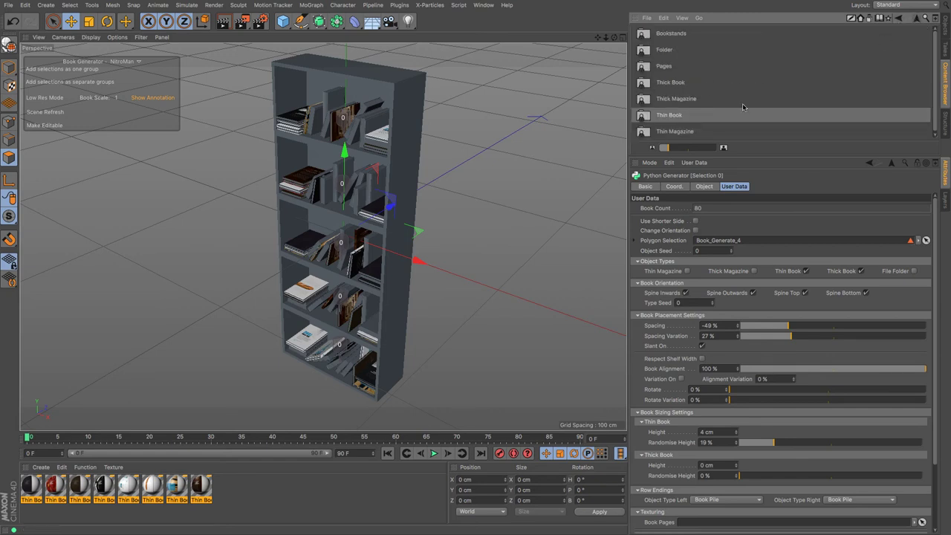
{"action": "double_click", "coordinate": [677, 116]}
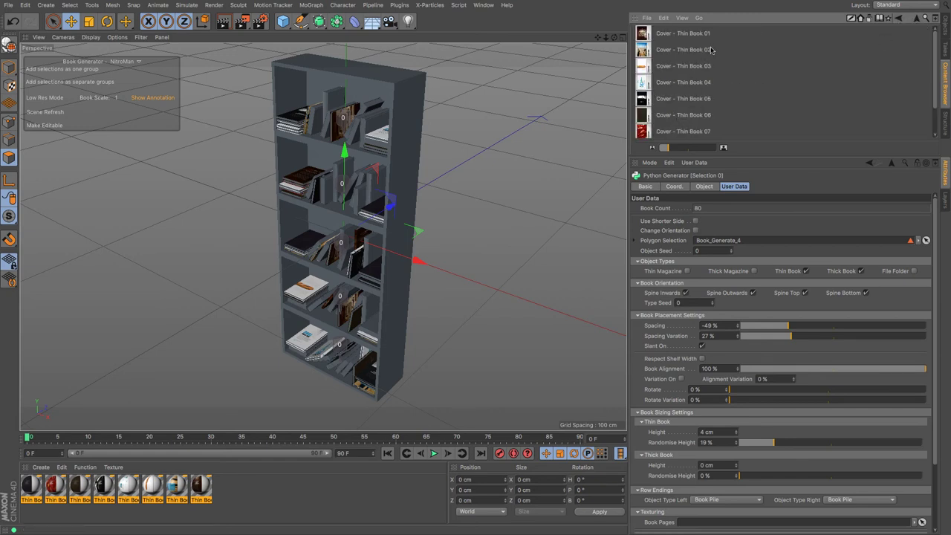
{"action": "scroll", "coordinate": [741, 50], "scroll_direction": "down", "scroll_amount": 2}
{"action": "scroll", "coordinate": [740, 51], "scroll_direction": "up", "scroll_amount": 2}
Step: Assign the eight loaded thin book cover materials to Selection 0's Thick Book texture list
{"action": "left_click", "coordinate": [944, 28]}
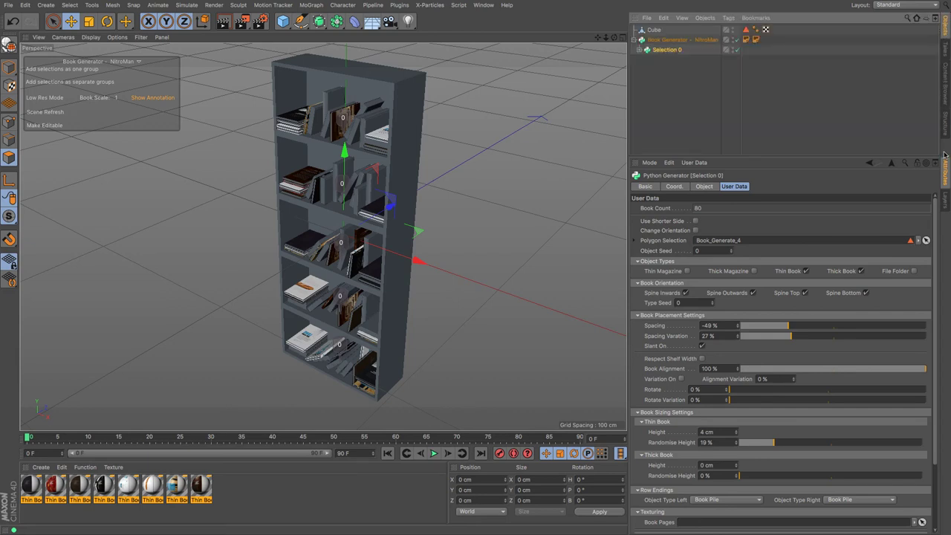
{"action": "left_click_drag", "start_coordinate": [862, 158], "coordinate": [861, 58]}
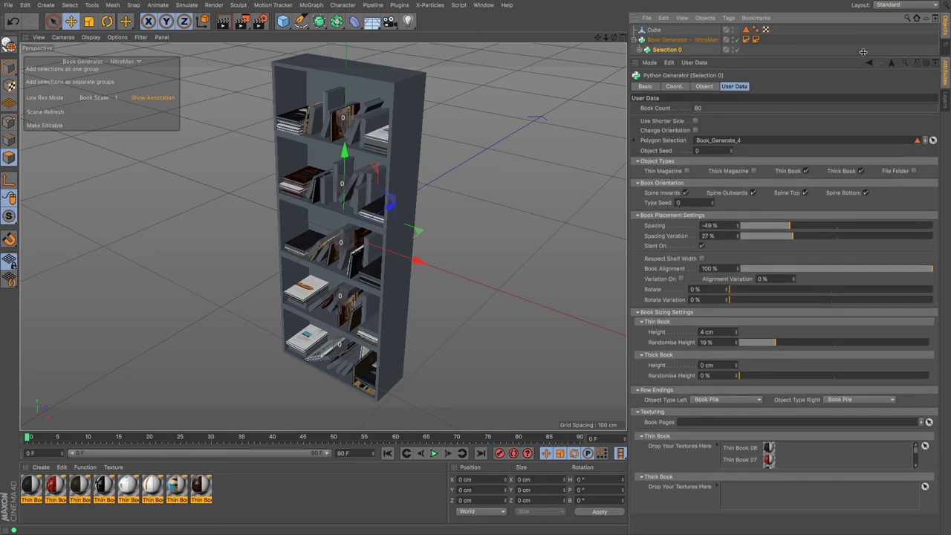
{"action": "left_click_drag", "start_coordinate": [205, 486], "coordinate": [747, 494]}
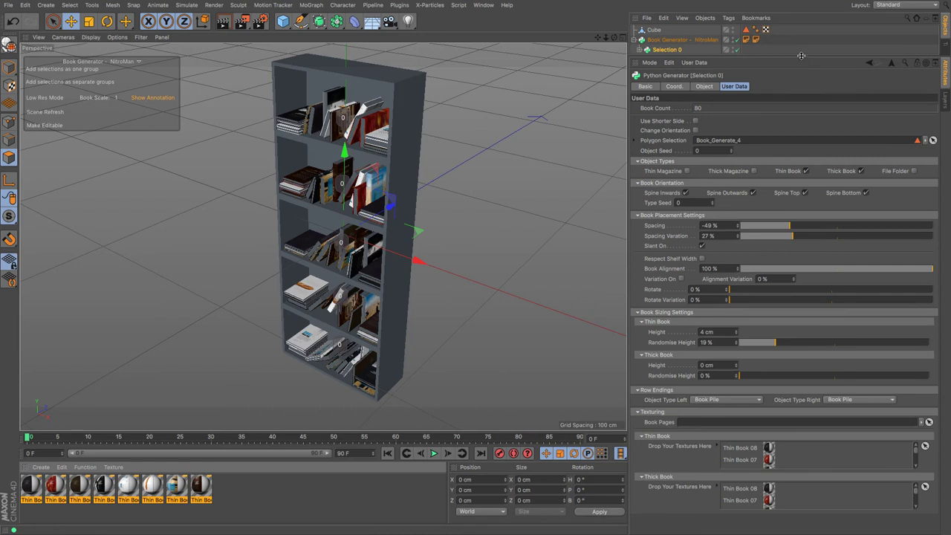
Step: Browse the preset library to the Pages folder and load the Book Pages material into the scene
{"action": "left_click_drag", "start_coordinate": [800, 55], "coordinate": [780, 234]}
{"action": "left_click", "coordinate": [945, 72]}
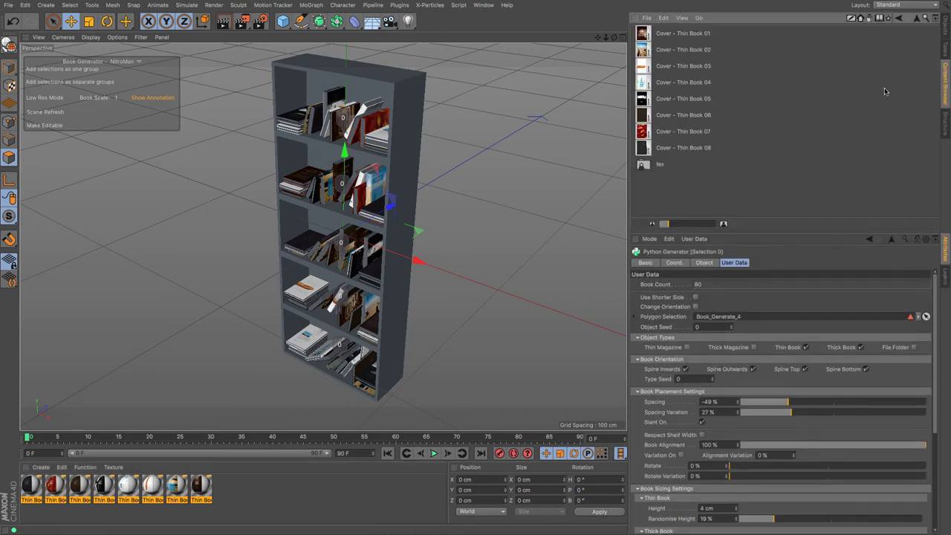
{"action": "left_click", "coordinate": [900, 20]}
{"action": "left_click", "coordinate": [901, 19]}
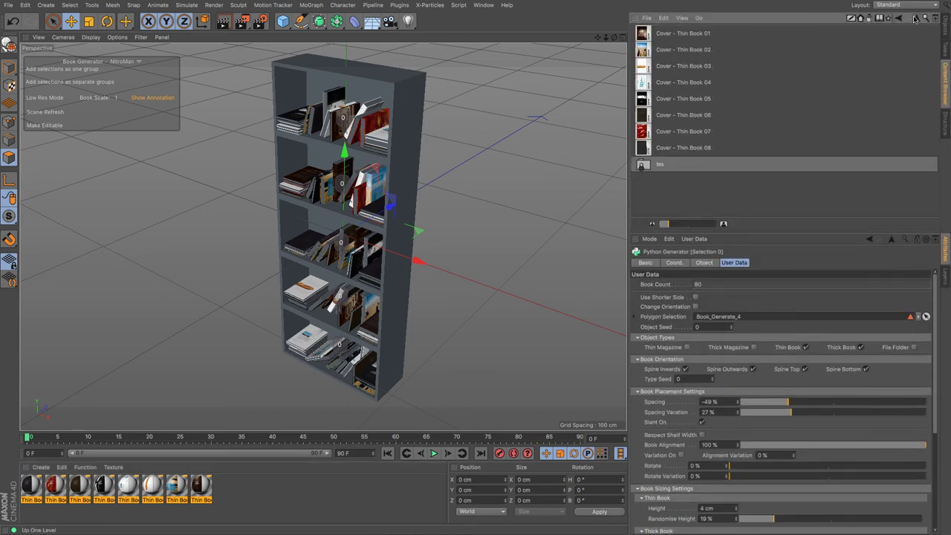
{"action": "left_click", "coordinate": [900, 19]}
{"action": "double_click", "coordinate": [665, 67]}
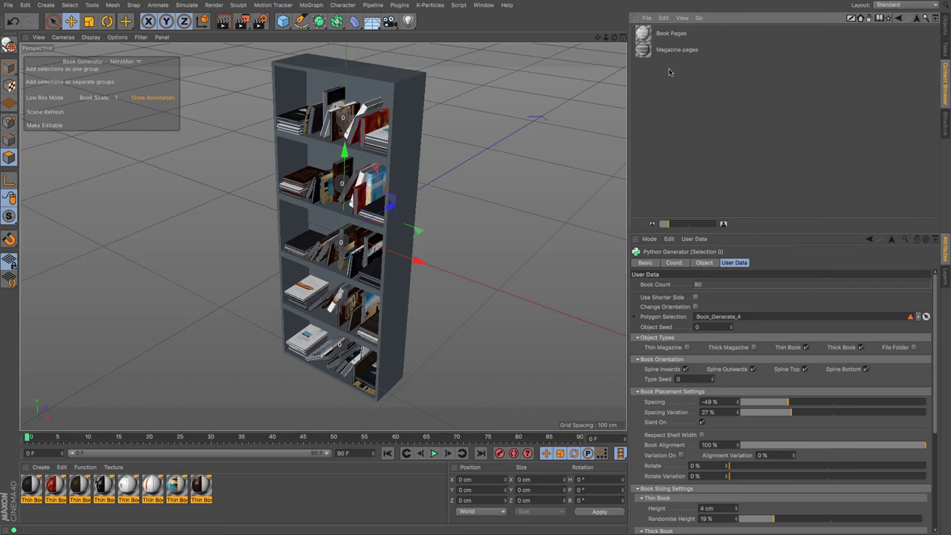
{"action": "left_click_drag", "start_coordinate": [643, 36], "coordinate": [242, 496]}
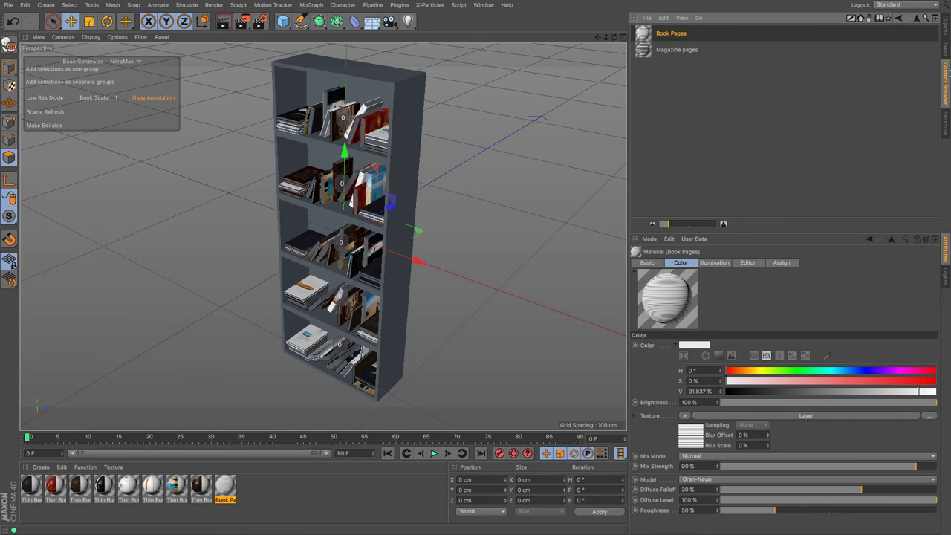
Step: Assign the Book Pages material to the Book Pages texture slot of Selection 0
{"action": "left_click_drag", "start_coordinate": [902, 232], "coordinate": [907, 170]}
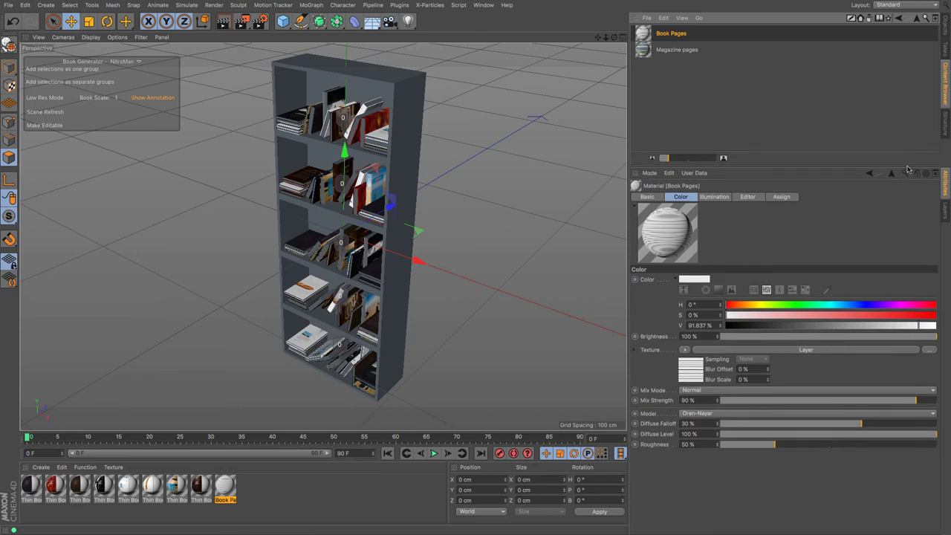
{"action": "left_click", "coordinate": [947, 28]}
{"action": "left_click", "coordinate": [667, 49]}
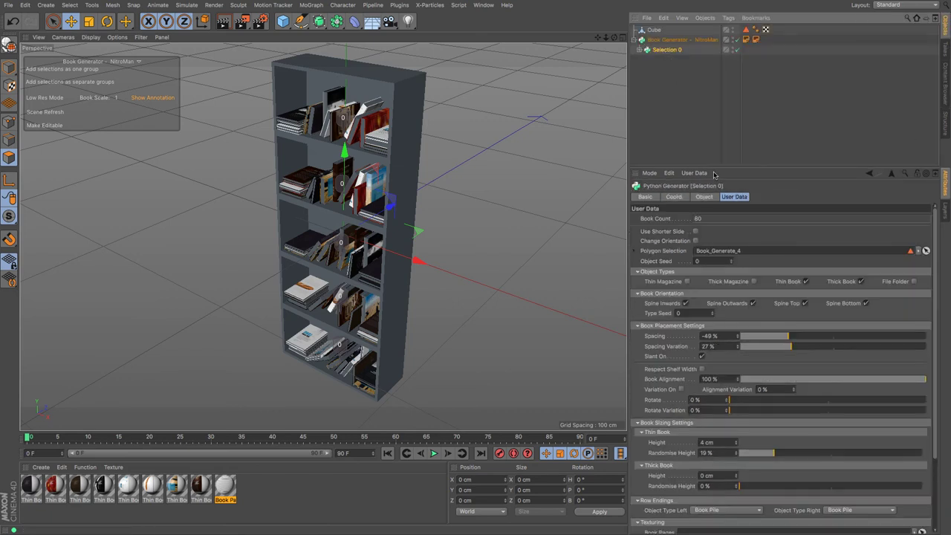
{"action": "scroll", "coordinate": [937, 346], "scroll_direction": "down", "scroll_amount": 5}
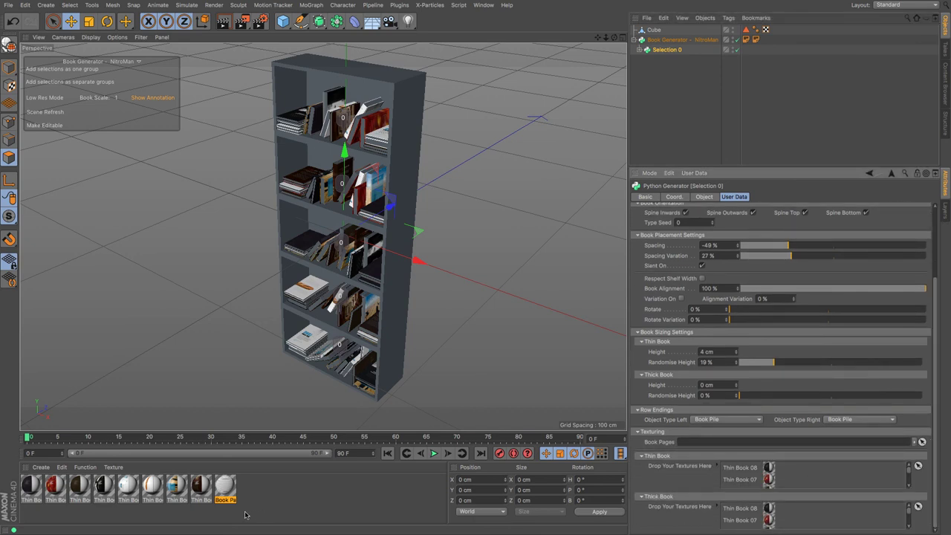
{"action": "left_click_drag", "start_coordinate": [225, 497], "coordinate": [739, 443]}
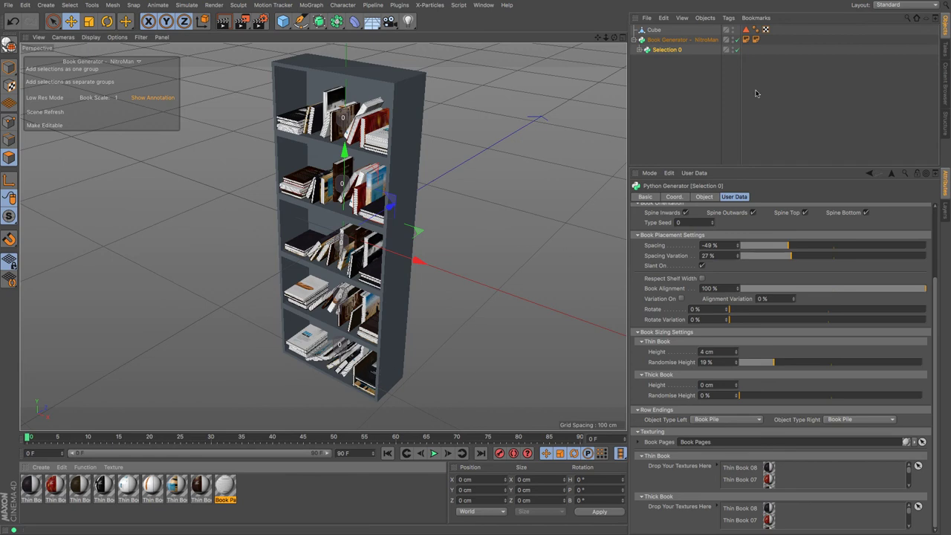
Step: Disable the Spine Outwards, Spine Top and Spine Bottom orientations, leaving only Spine Inwards enabled for Selection 0
{"action": "left_click_drag", "start_coordinate": [726, 166], "coordinate": [731, 79]}
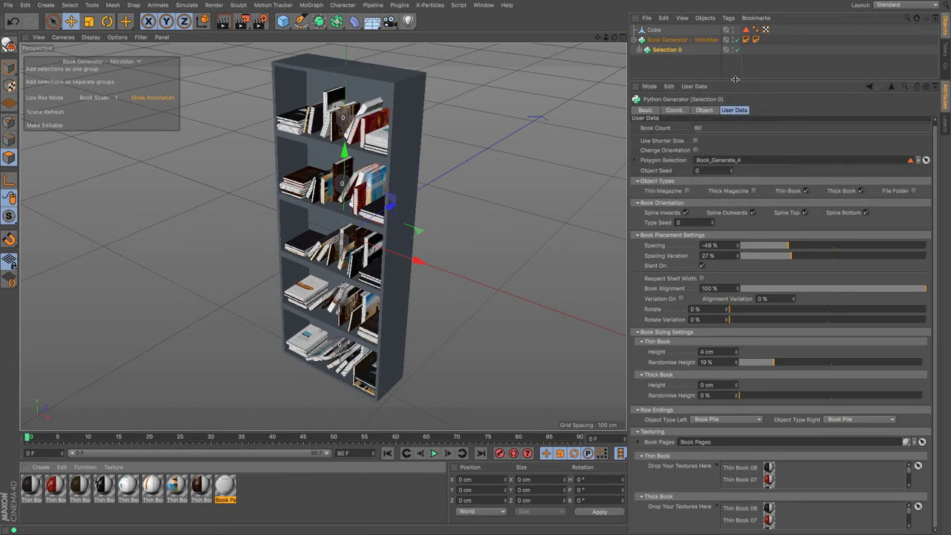
{"action": "left_click", "coordinate": [753, 214]}
{"action": "left_click", "coordinate": [805, 214]}
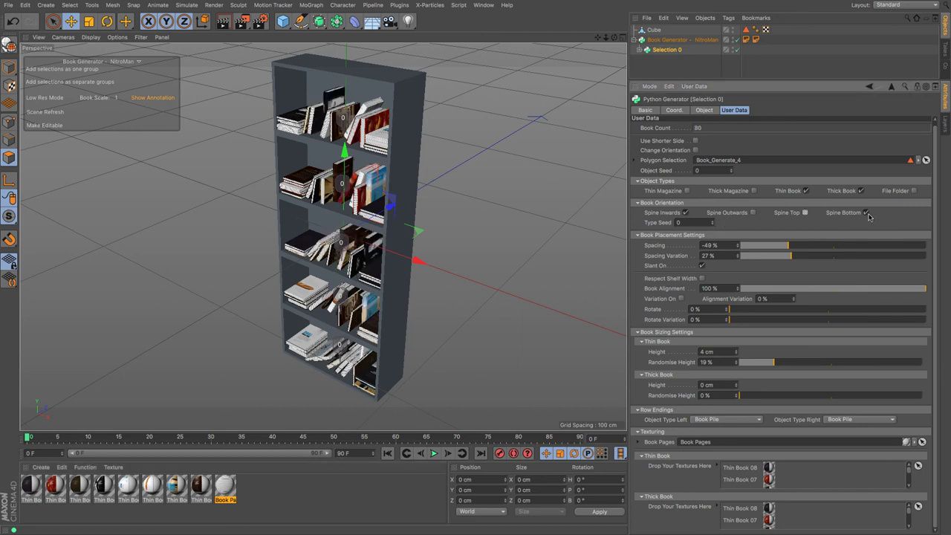
{"action": "left_click", "coordinate": [866, 214]}
Step: Set the book placement's Spacing and Spacing Variation both to 0 %
{"action": "left_click", "coordinate": [835, 246]}
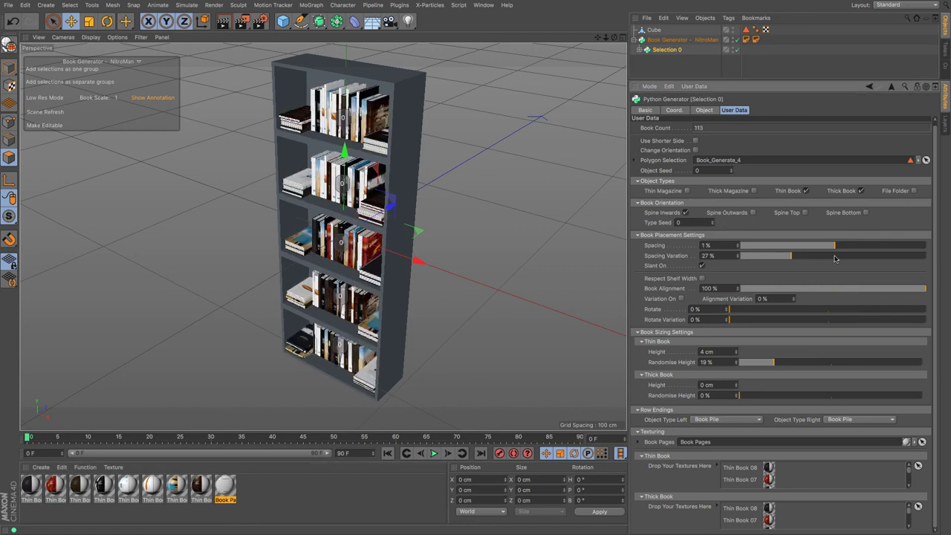
{"action": "left_click", "coordinate": [831, 248]}
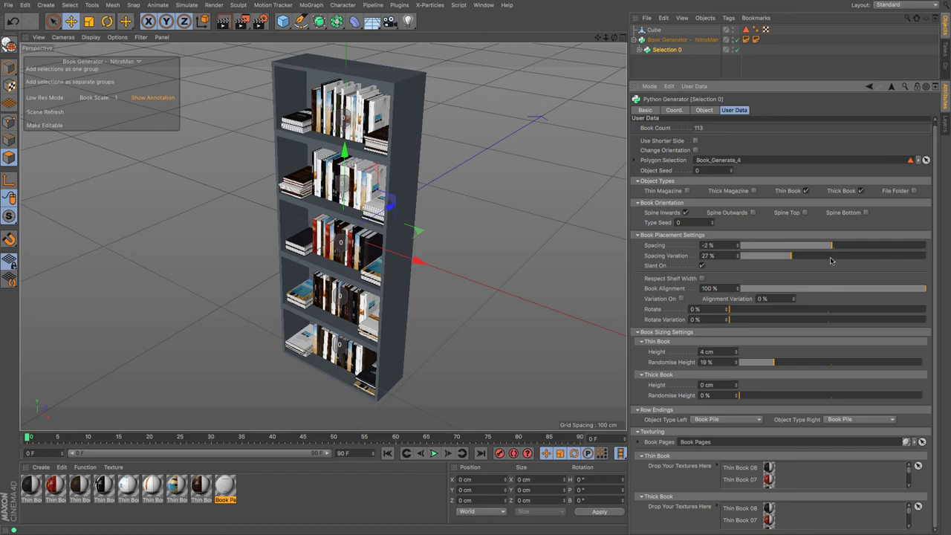
{"action": "left_click_drag", "start_coordinate": [831, 260], "coordinate": [835, 259]}
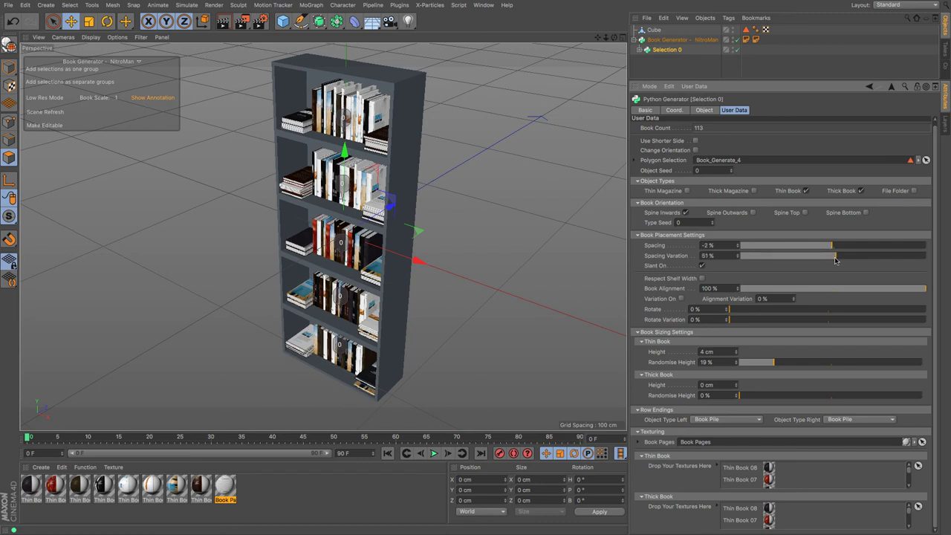
{"action": "key", "text": "ctrl+z"}
{"action": "left_click", "coordinate": [834, 250]}
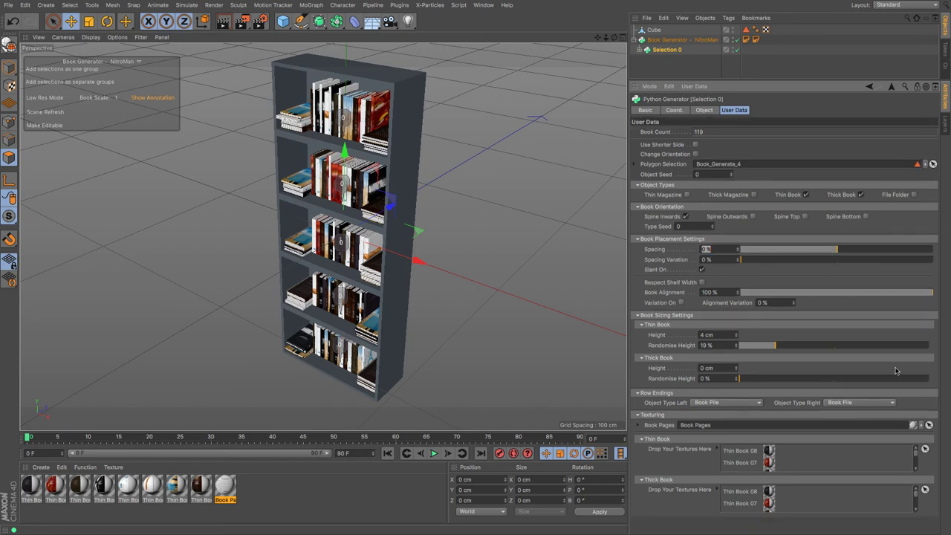
Step: Set the row endings Object Type Left and Object Type Right both to None, and view the filled shelves
{"action": "left_click", "coordinate": [758, 402]}
{"action": "left_click", "coordinate": [753, 411]}
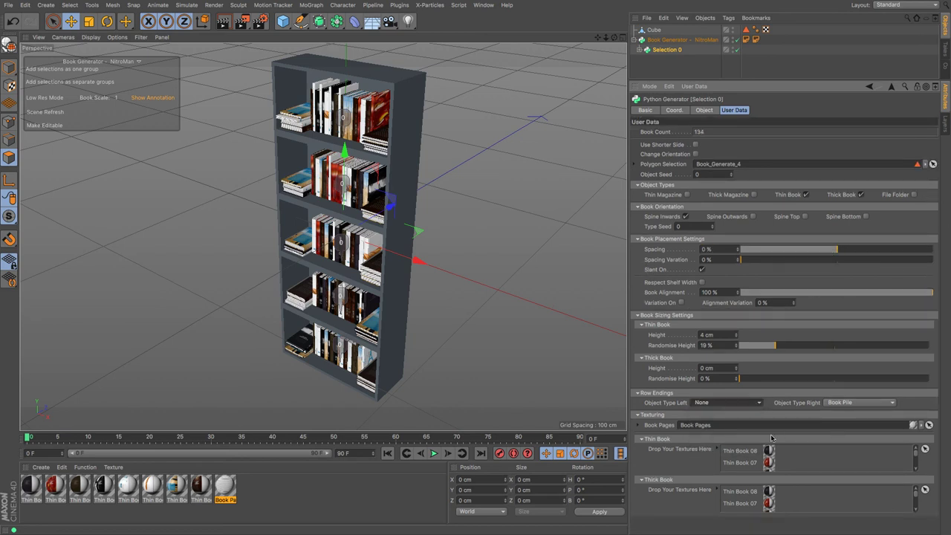
{"action": "left_click", "coordinate": [840, 408]}
{"action": "left_click", "coordinate": [838, 412]}
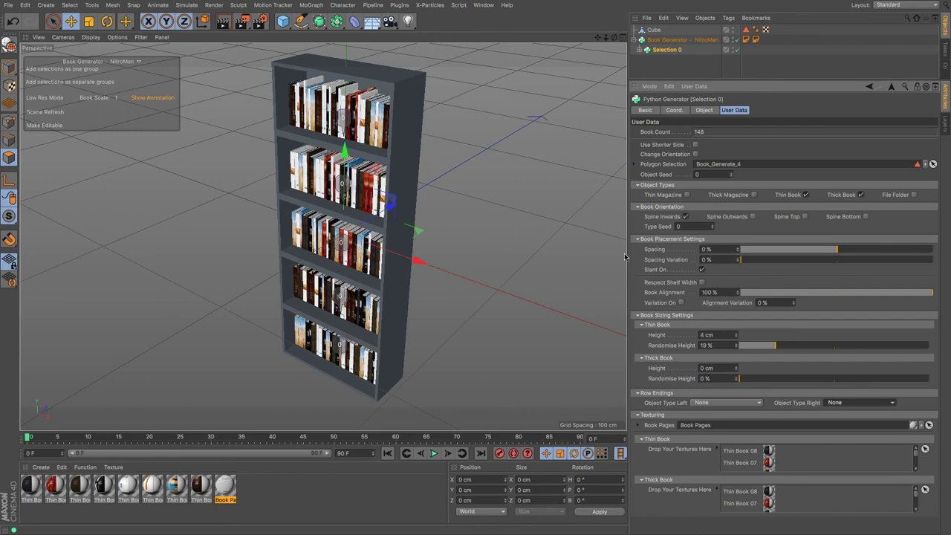
{"action": "mouse_move", "coordinate": [615, 37]}
{"action": "left_mouse_down"}
{"action": "mouse_move", "coordinate": [709, 59]}
{"action": "mouse_move", "coordinate": [576, 42]}
{"action": "mouse_move", "coordinate": [603, 41]}
{"action": "left_mouse_up"}
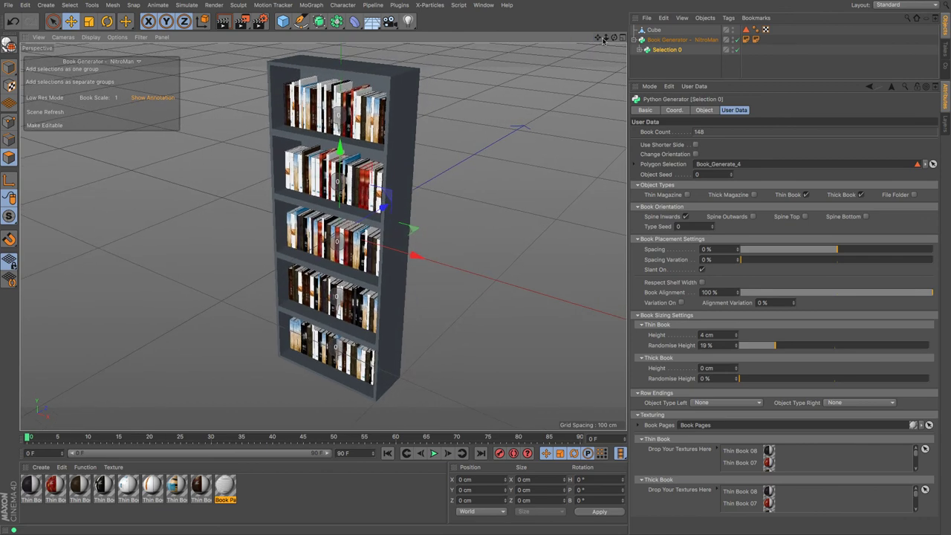